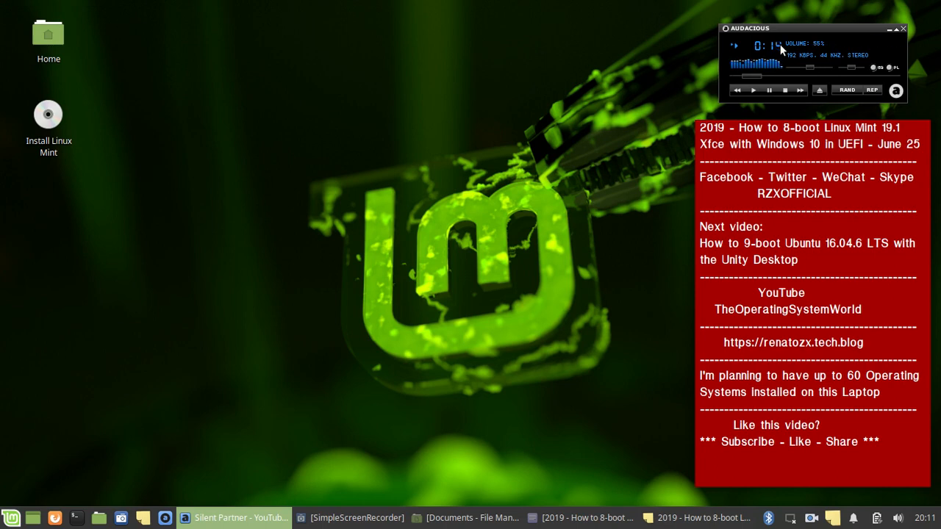
- Lower the music player's volume
{"action": "scroll", "coordinate": [779, 44], "scroll_direction": "down", "scroll_amount": 2}
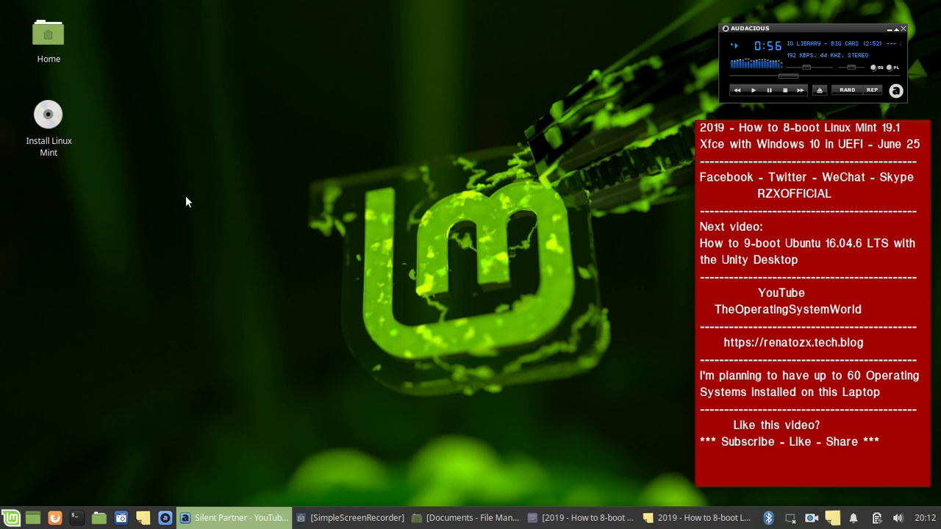
- Launch the Linux Mint installer from the desktop and move its window clear of the music player and sticky note
{"action": "double_click", "coordinate": [51, 107]}
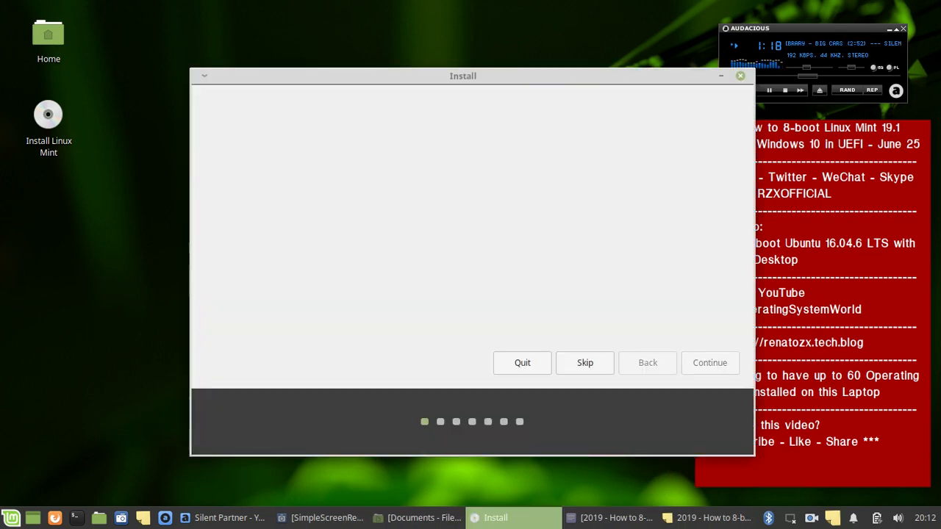
{"action": "left_click_drag", "start_coordinate": [530, 73], "coordinate": [428, 68]}
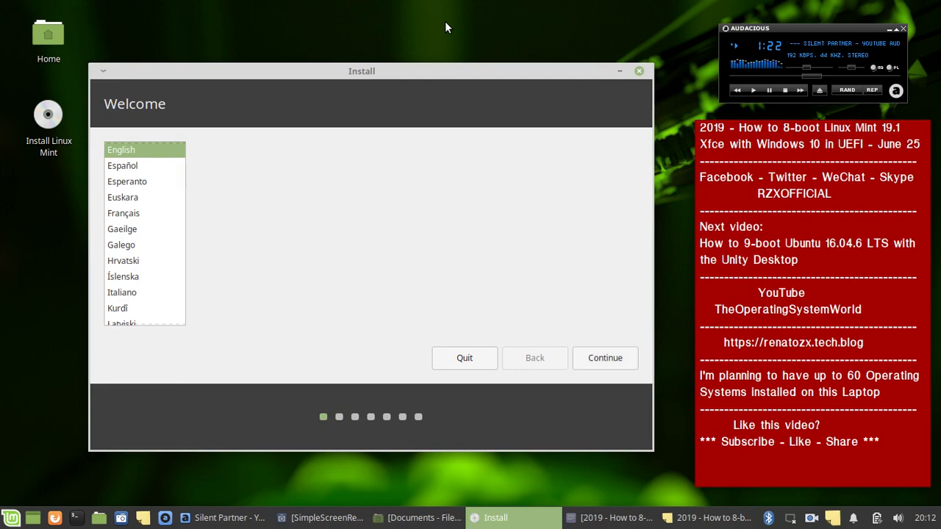
- Save an entire-screen screenshot of the Welcome page as 3.png in Pictures and continue the installation in English
{"action": "key", "text": "Print"}
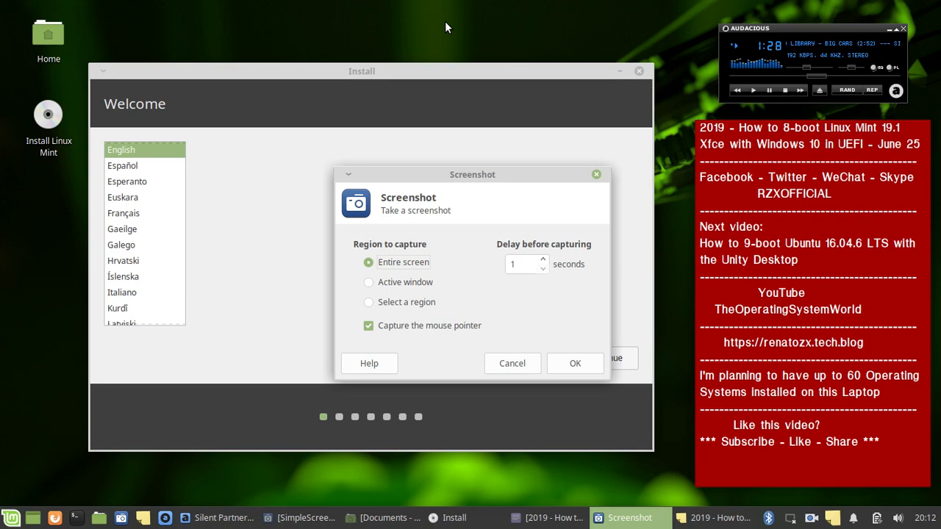
{"action": "key", "text": "Return"}
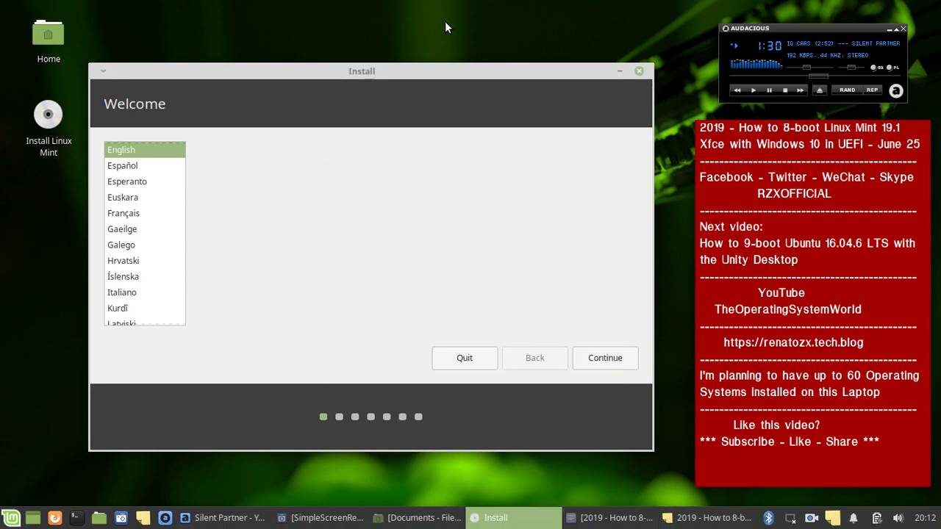
{"action": "key", "text": "Print"}
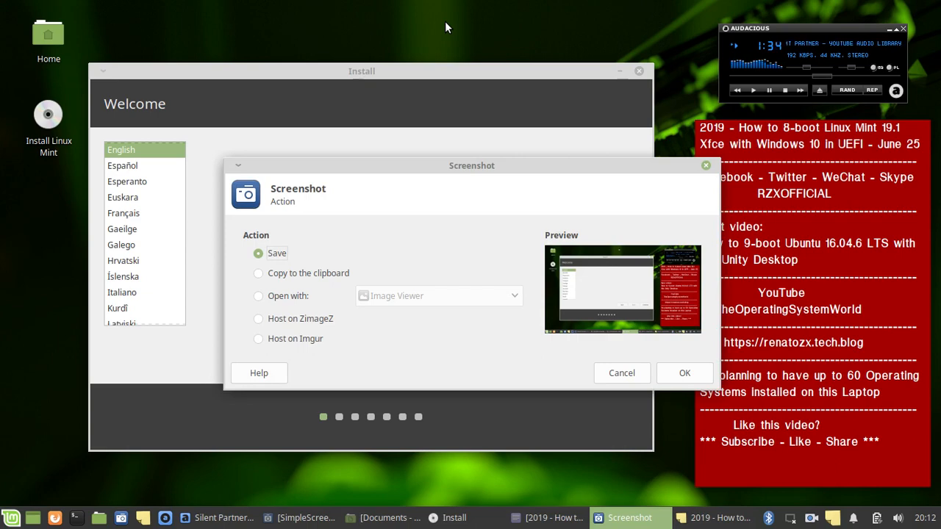
{"action": "key", "text": "Return"}
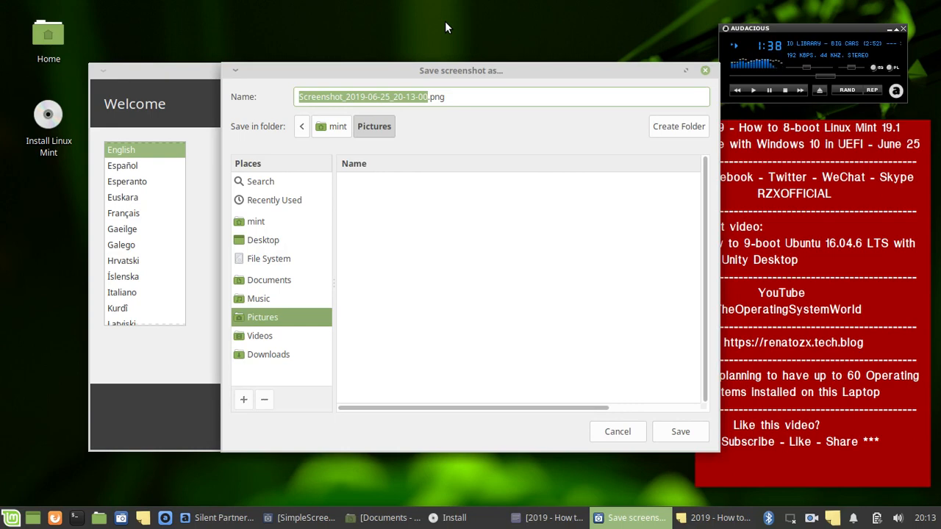
{"action": "key", "text": "BackSpace"}
{"action": "type", "text": "3"}
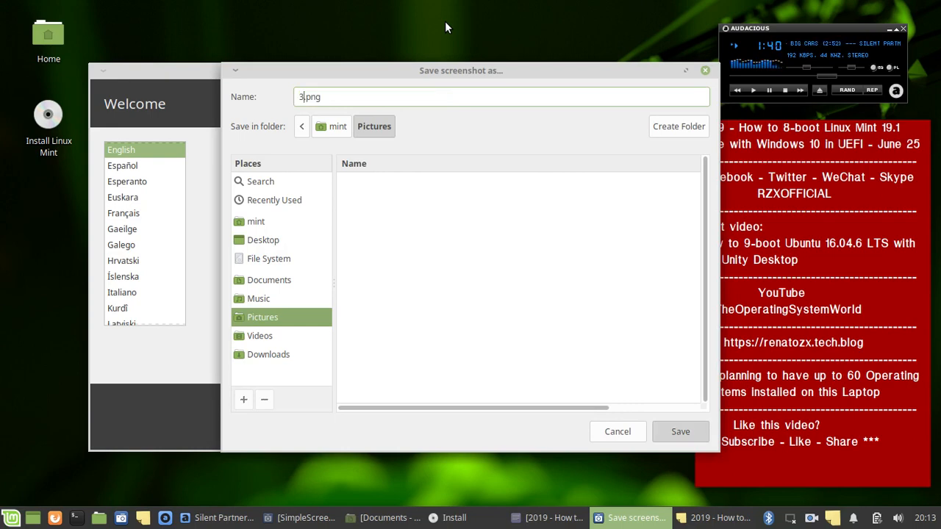
{"action": "key", "text": "Return"}
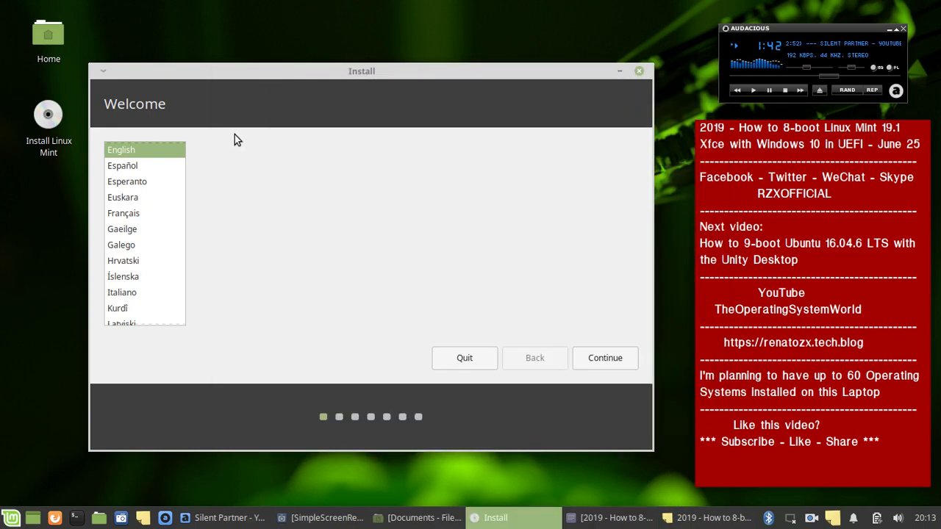
{"action": "left_click", "coordinate": [609, 357]}
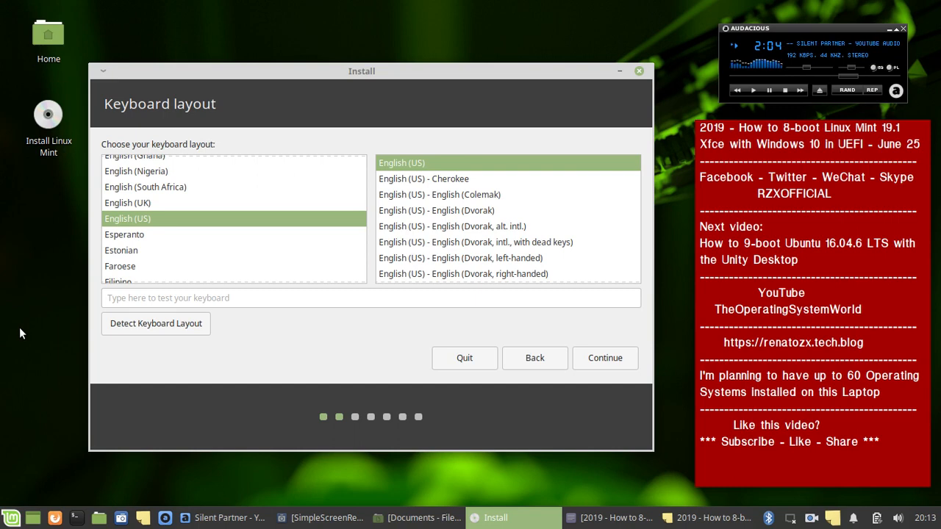
- Capture the entire screen with the Keyboard layout page and choose to save the image to a file
{"action": "key", "text": "Print"}
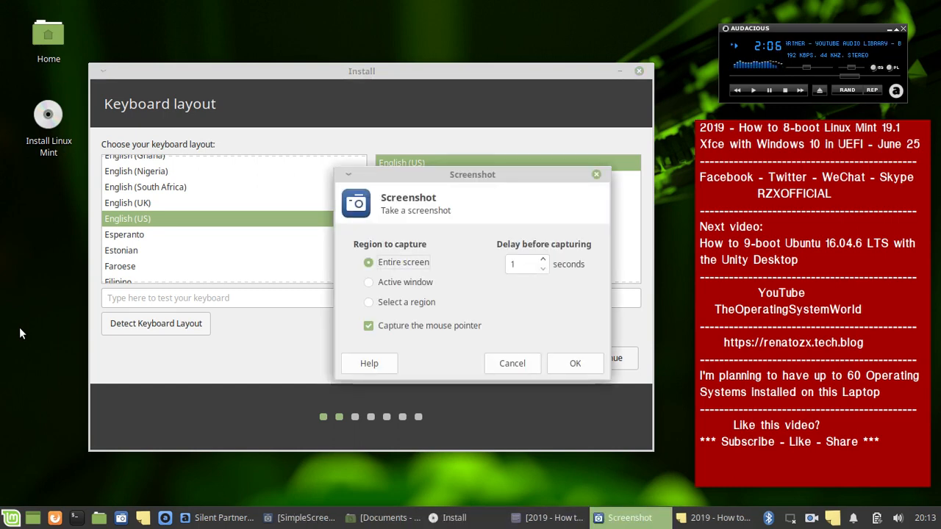
{"action": "key", "text": "Return"}
{"action": "key", "text": "Print"}
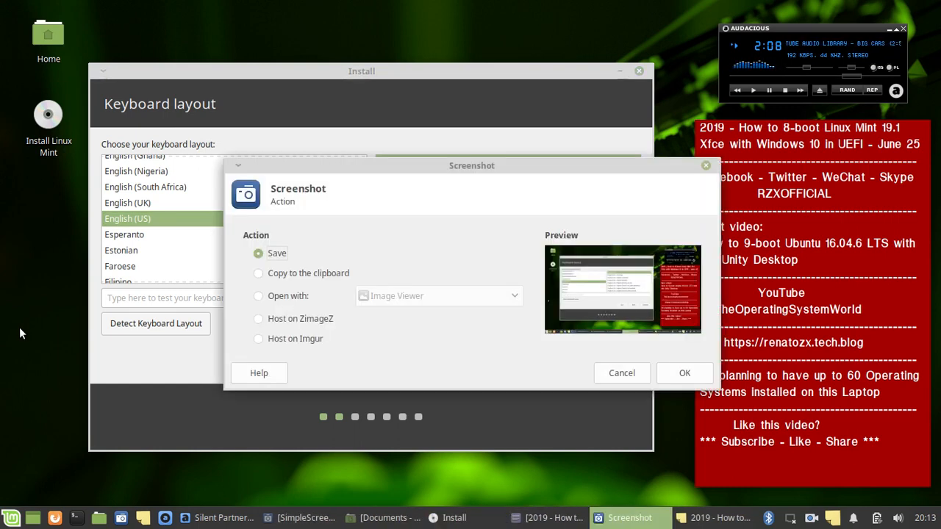
{"action": "key", "text": "Return"}
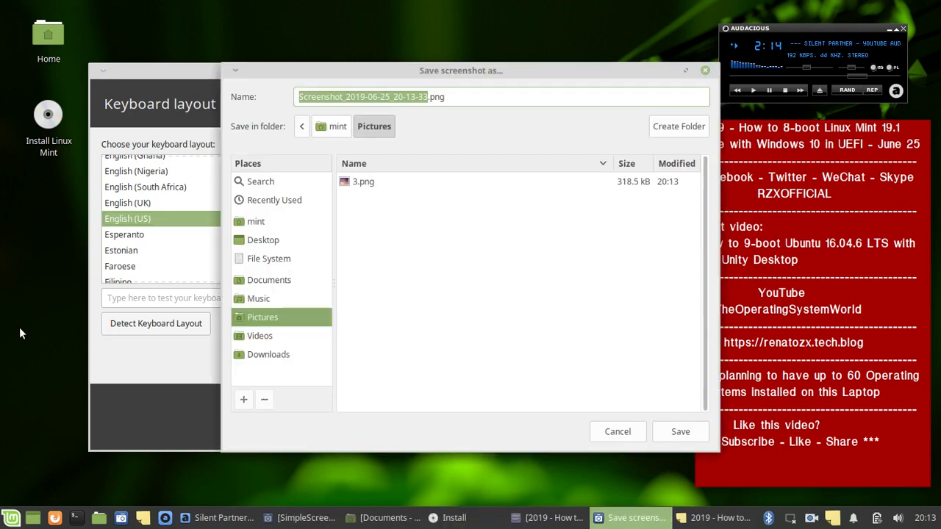
{"action": "type", "text": "3"}
{"action": "key", "text": "Return"}
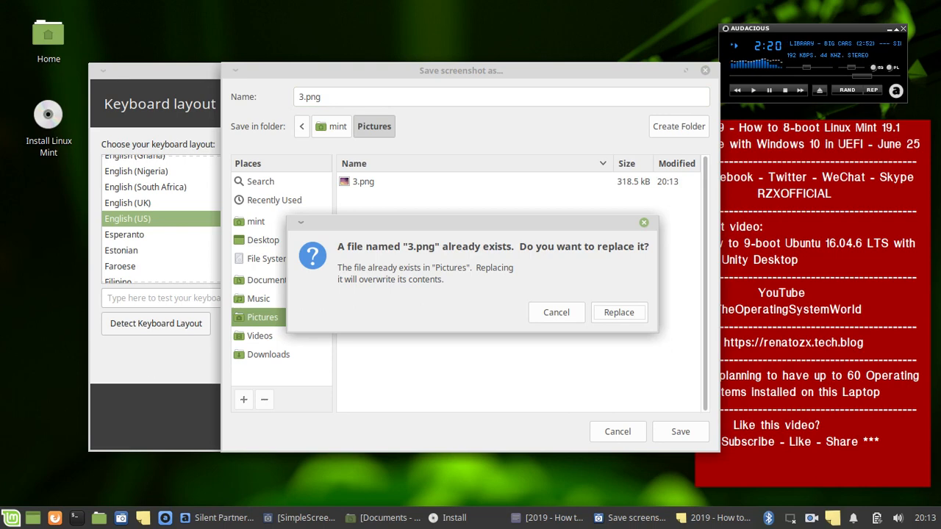
{"action": "left_click", "coordinate": [557, 313]}
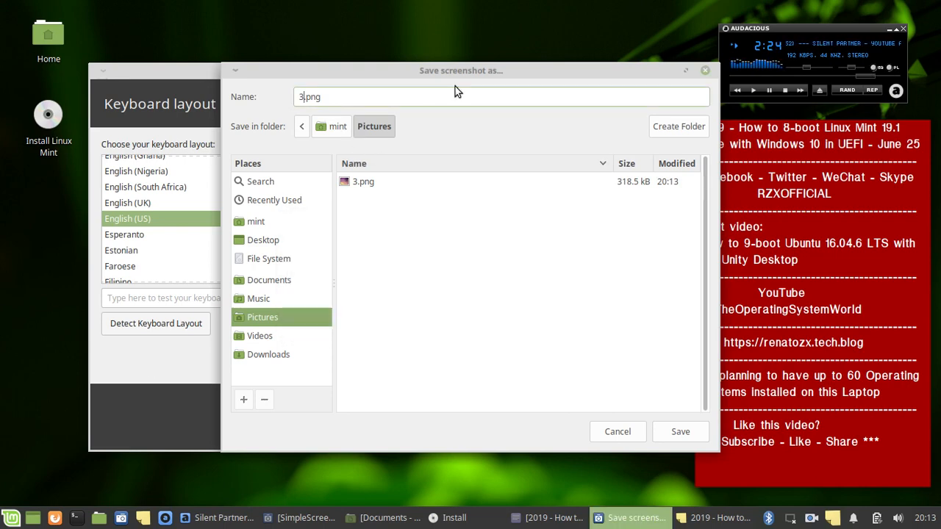
{"action": "key", "text": "BackSpace"}
- Save the screenshot as 4.png in Pictures and continue with the English (US) keyboard layout
{"action": "type", "text": "4"}
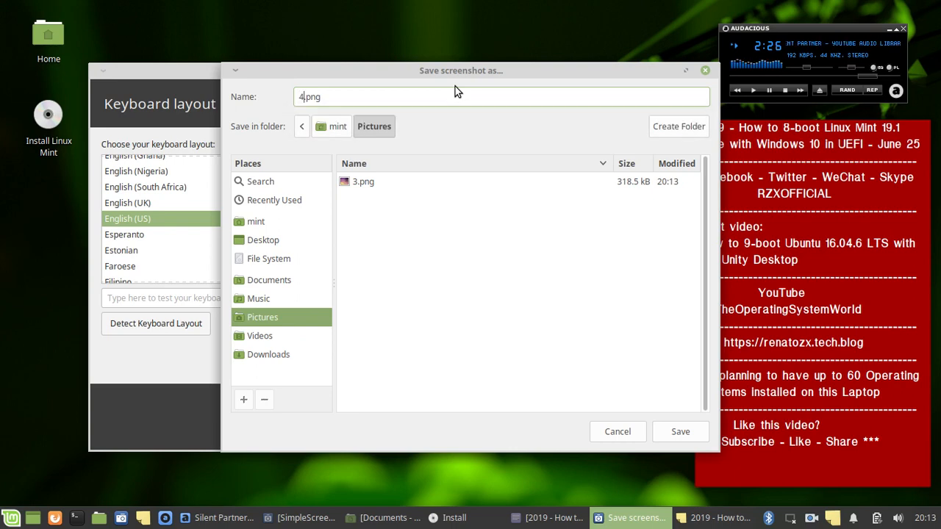
{"action": "key", "text": "Return"}
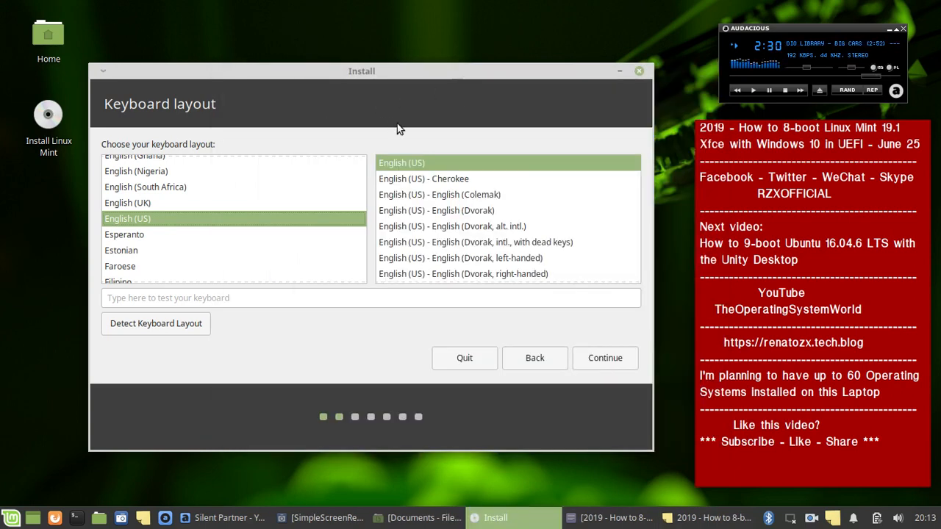
{"action": "left_click", "coordinate": [610, 359]}
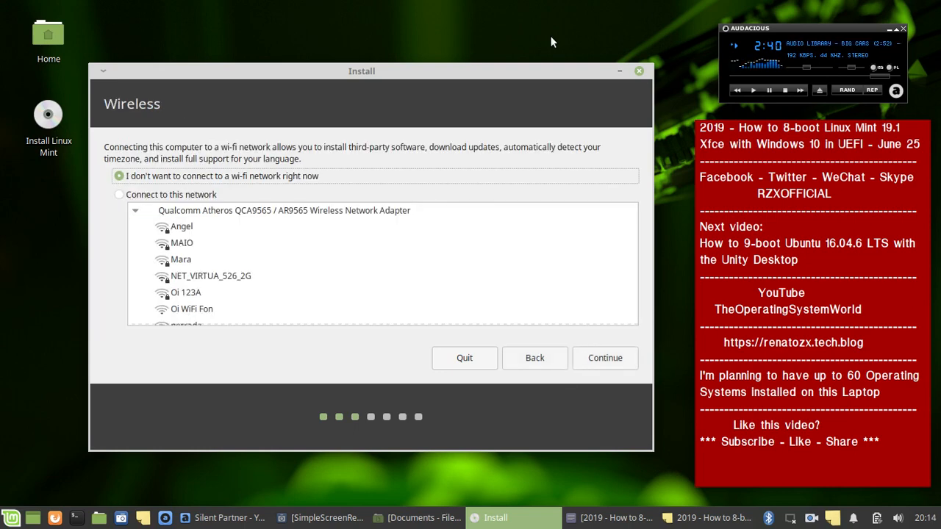
- Save an entire-screen screenshot of the Wireless page as 5.png in Pictures and continue without connecting to a Wi-Fi network
{"action": "key", "text": "Print"}
{"action": "key", "text": "Return"}
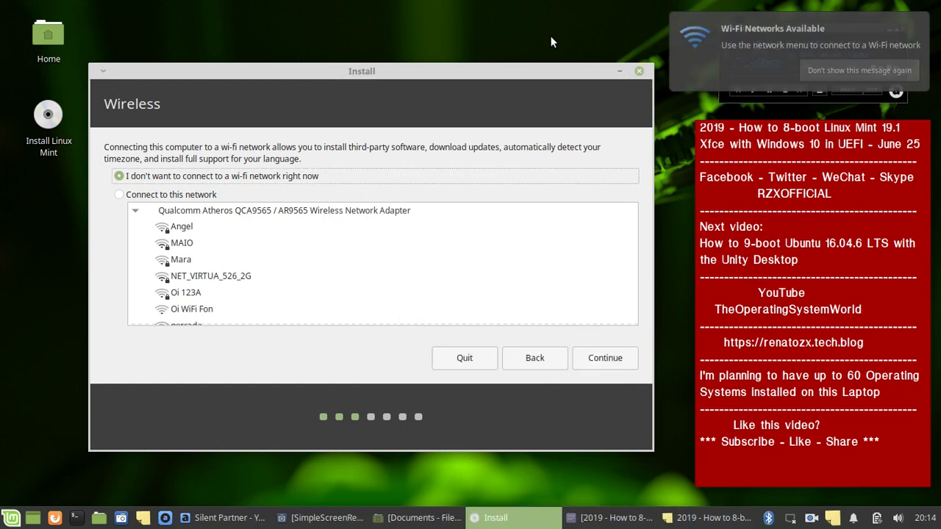
{"action": "key", "text": "Print"}
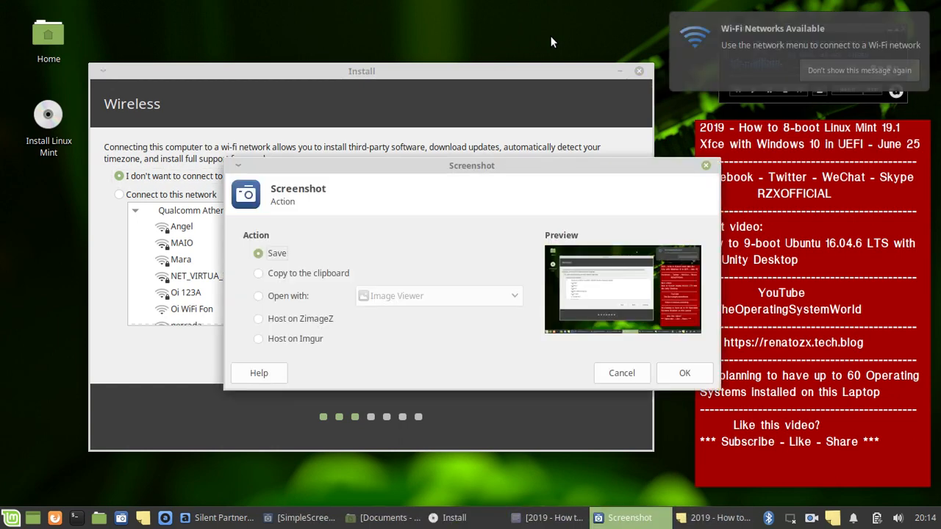
{"action": "key", "text": "Return"}
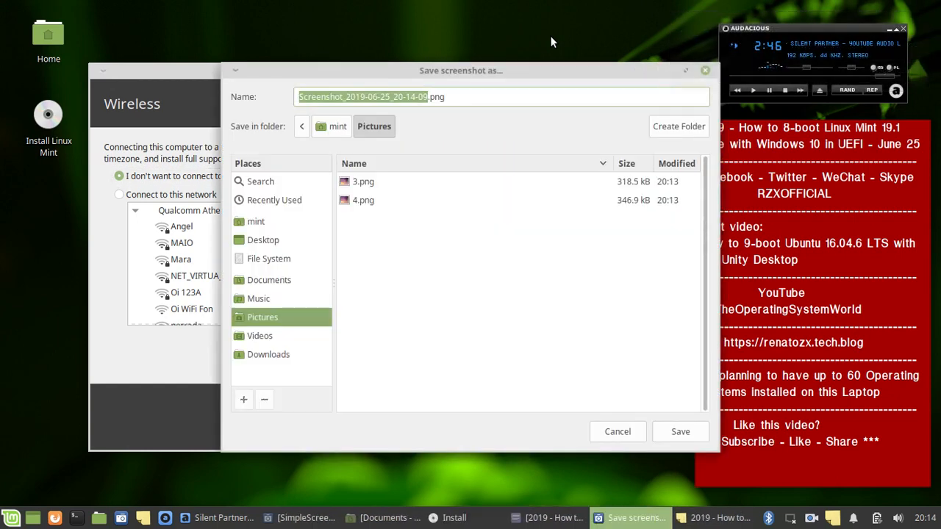
{"action": "type", "text": "5"}
{"action": "key", "text": "Return"}
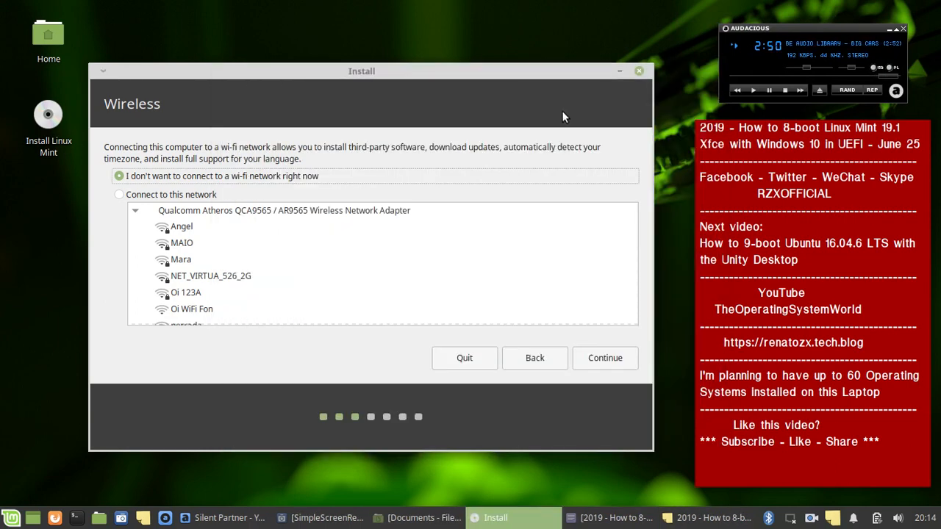
{"action": "left_click", "coordinate": [607, 360]}
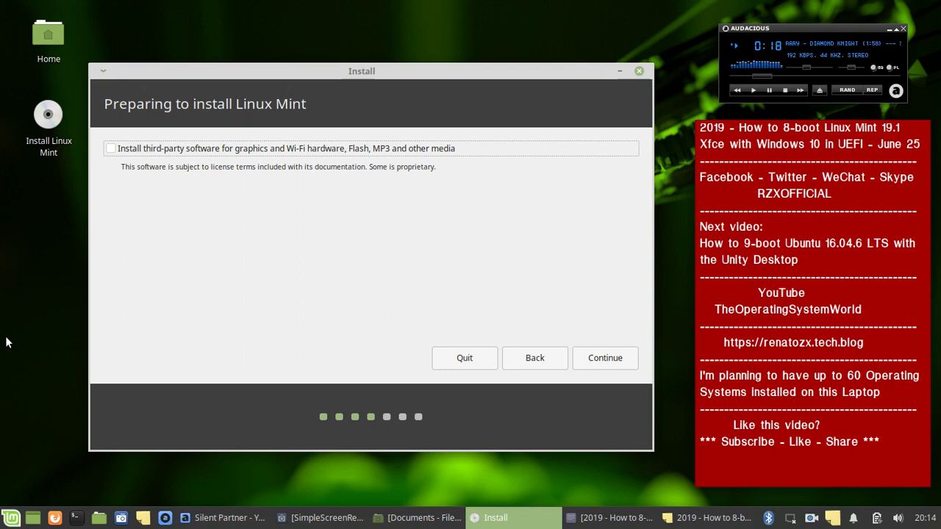
- Save an entire-screen screenshot of the preparation page as 6.png in Pictures and continue without installing third-party software
{"action": "key", "text": "Print"}
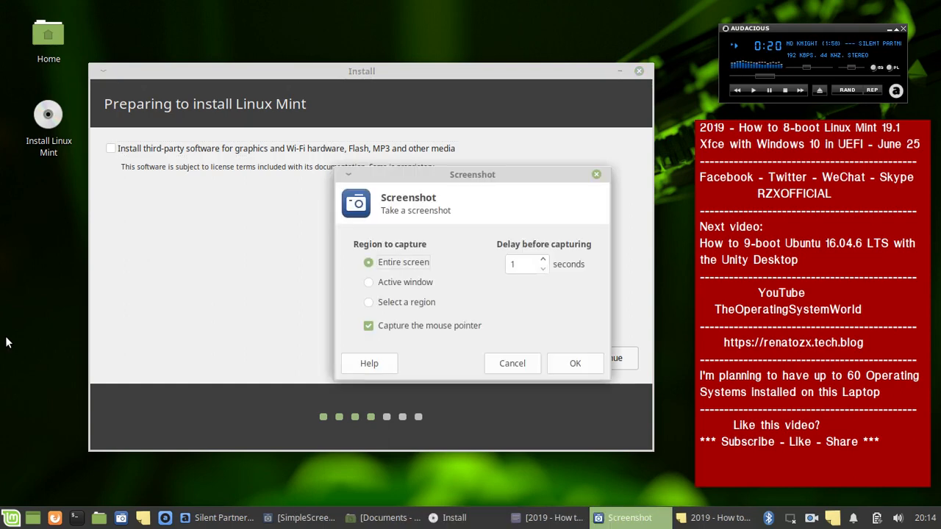
{"action": "key", "text": "Return"}
{"action": "key", "text": "Print"}
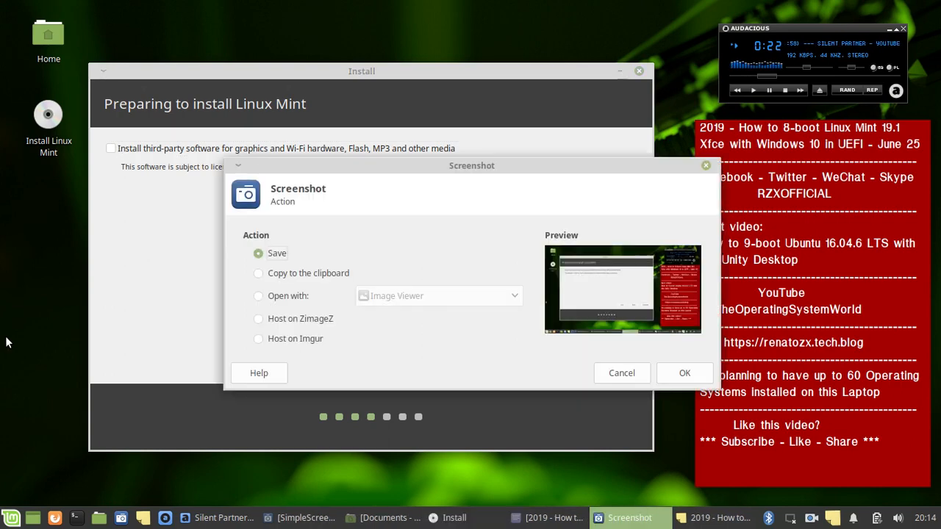
{"action": "key", "text": "Return"}
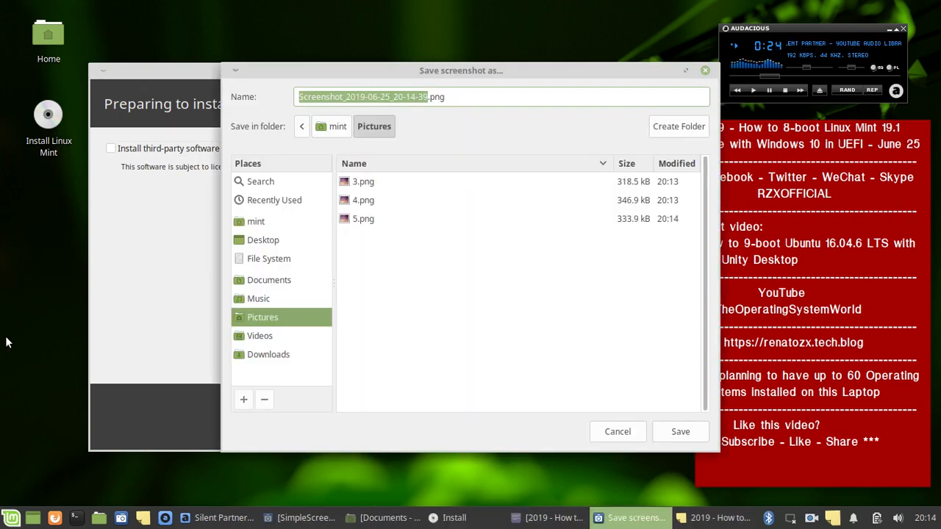
{"action": "type", "text": "6"}
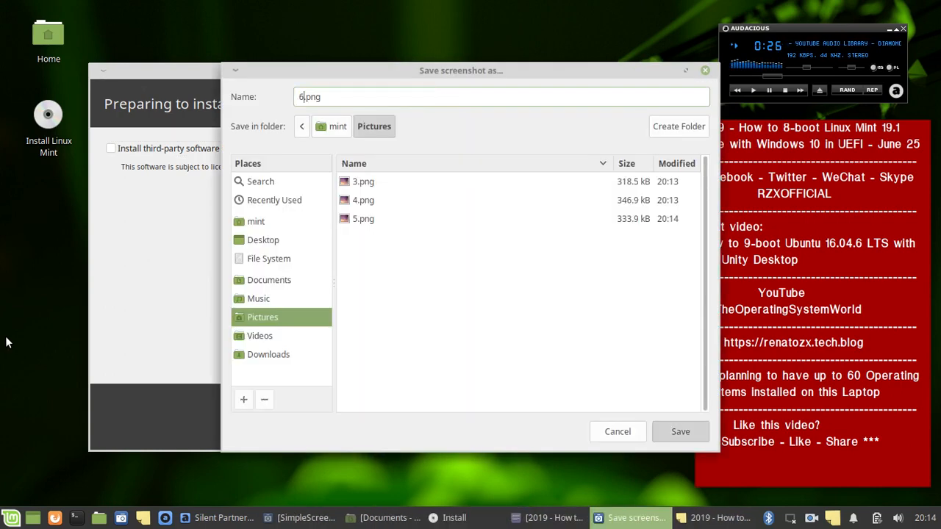
{"action": "key", "text": "Return"}
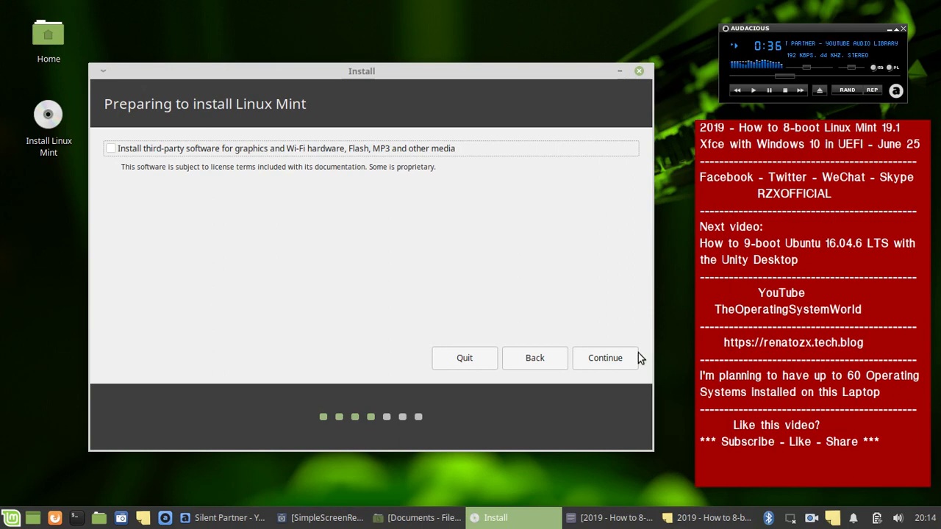
{"action": "left_click", "coordinate": [611, 358]}
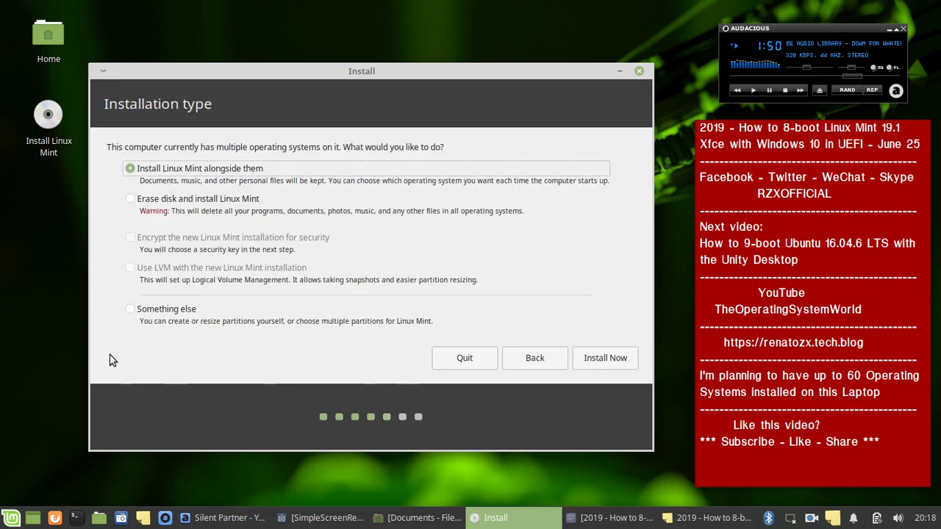
- Continue with the Something else installation type after saving an entire-screen screenshot of that selection as 7.png in Pictures
{"action": "left_click", "coordinate": [130, 309]}
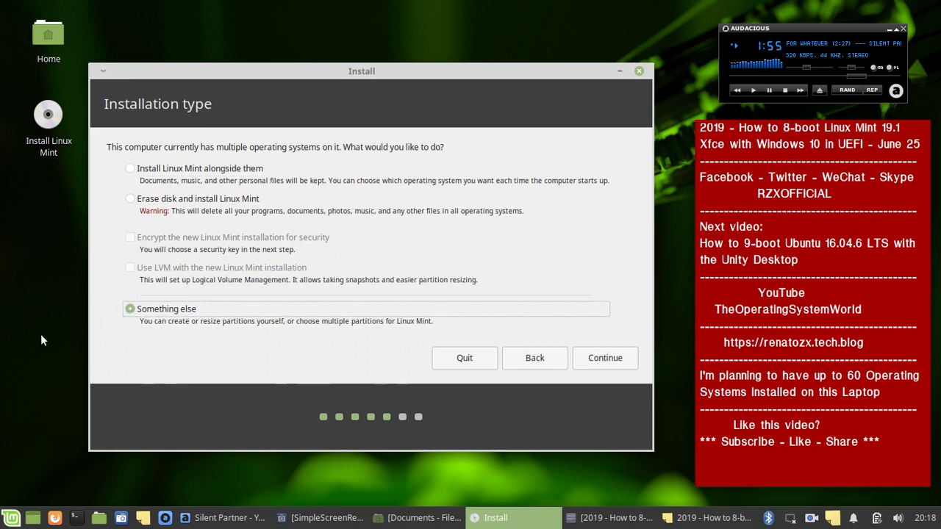
{"action": "key", "text": "Print"}
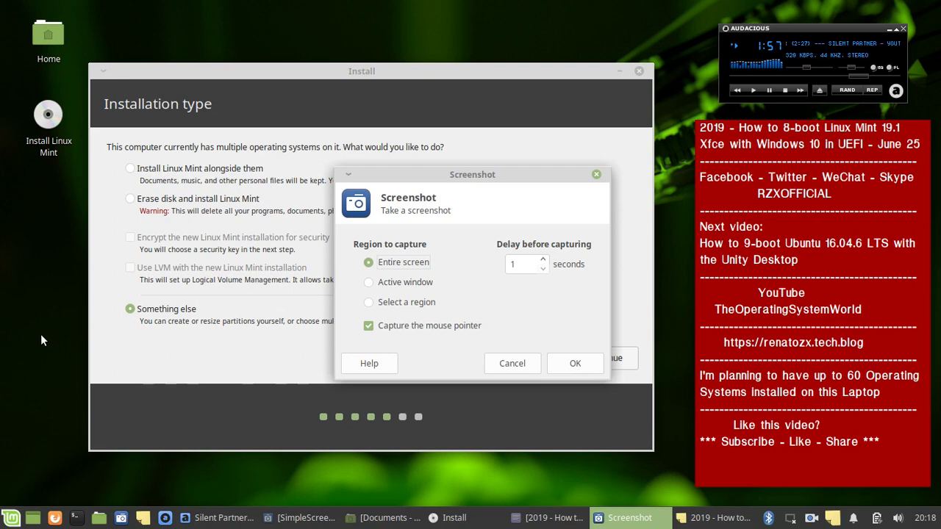
{"action": "key", "text": "Return"}
{"action": "key", "text": "Print"}
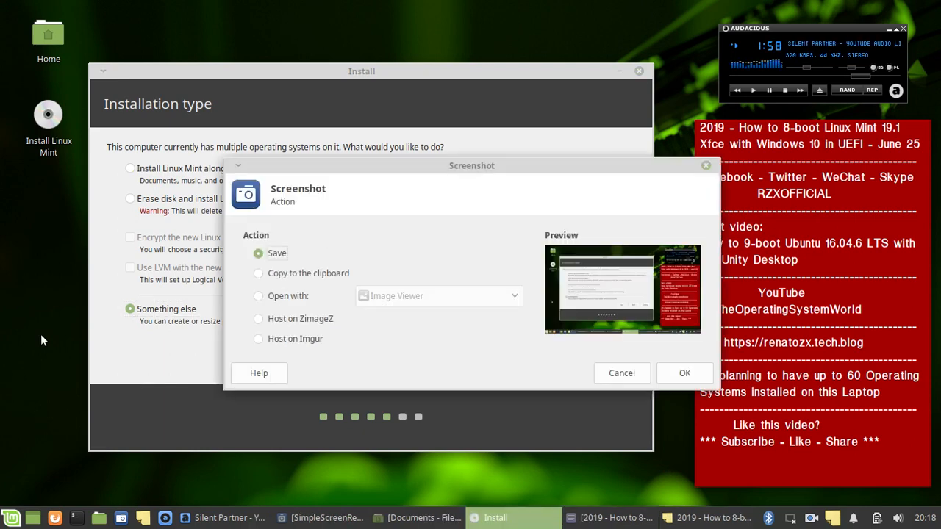
{"action": "key", "text": "Return"}
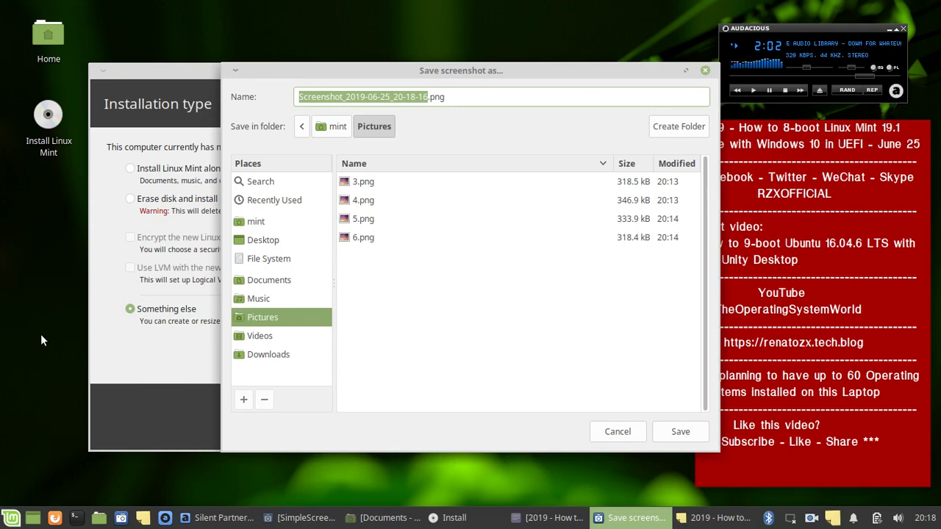
{"action": "type", "text": "7"}
{"action": "key", "text": "Return"}
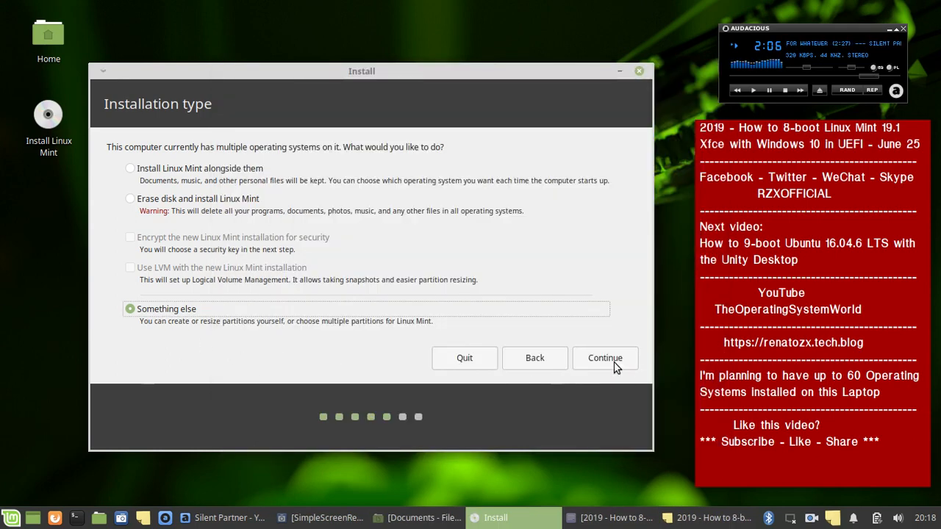
{"action": "left_click", "coordinate": [614, 362]}
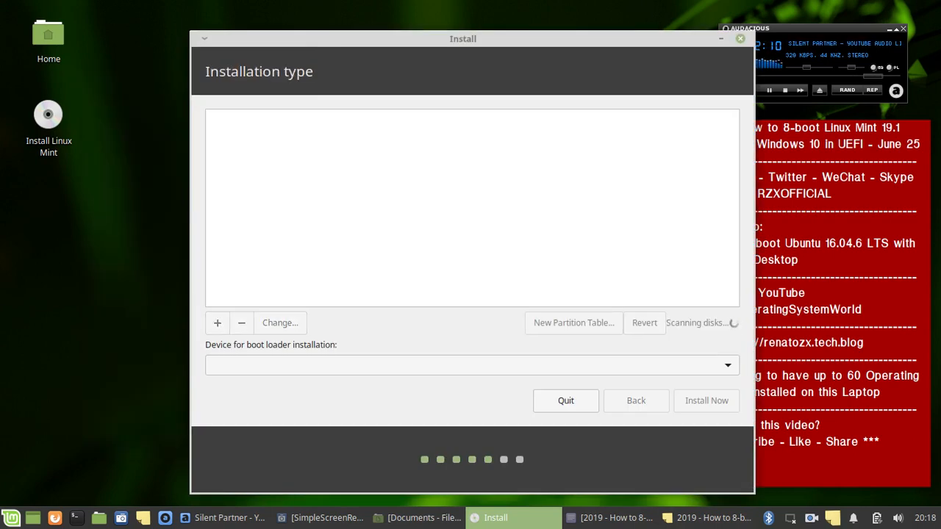
- Move the installer window clear of the desktop notes and save an entire-screen screenshot of the partition table as 8.png in Pictures
{"action": "left_click_drag", "start_coordinate": [468, 35], "coordinate": [380, 21]}
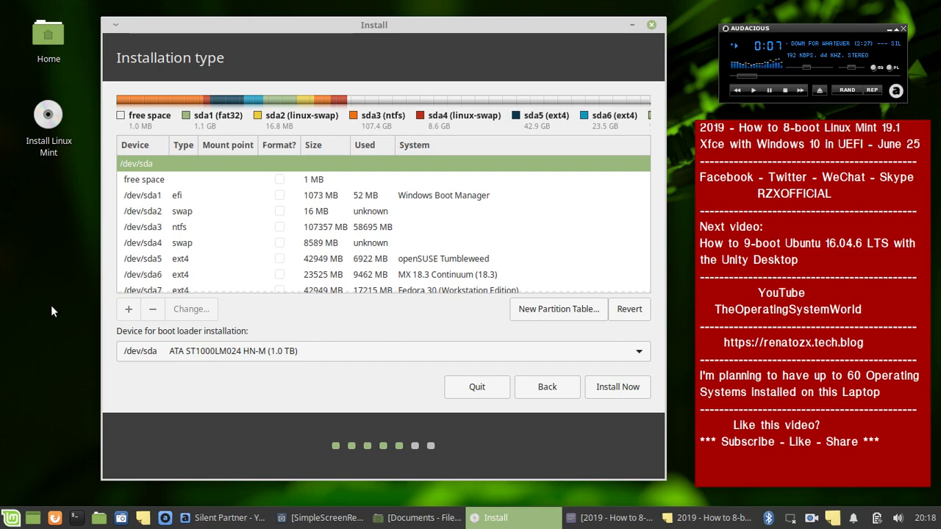
{"action": "key", "text": "Print"}
{"action": "key", "text": "Return"}
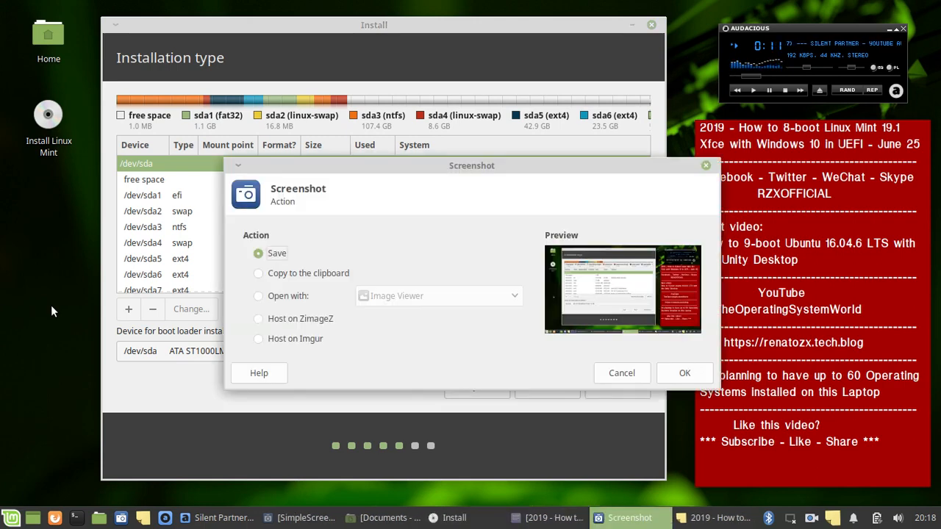
{"action": "key", "text": "Return"}
{"action": "type", "text": "8"}
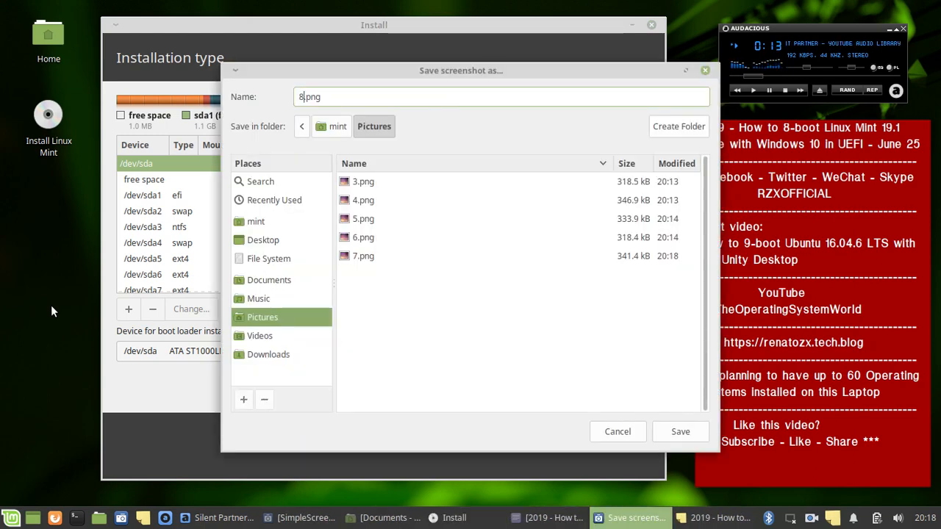
{"action": "key", "text": "Return"}
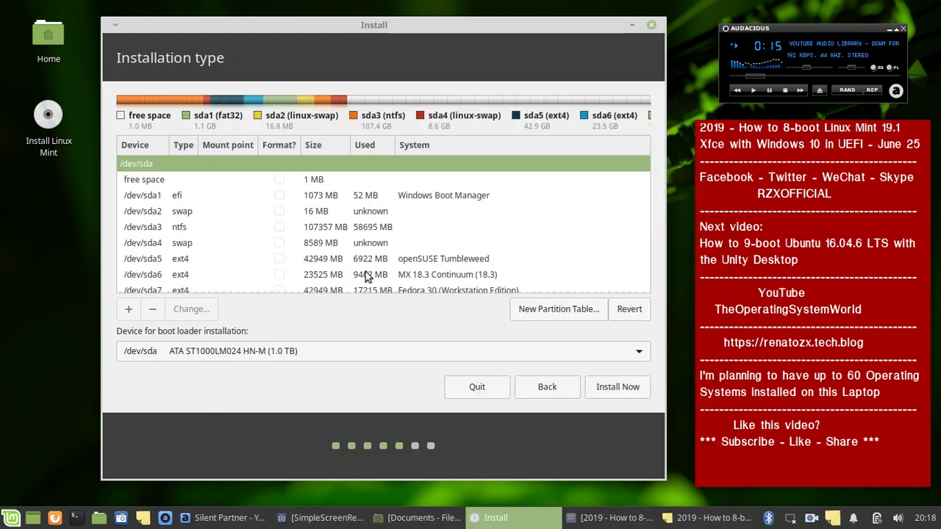
- Select the large free space at the end of /dev/sda and save an entire-screen screenshot as 9.png in Pictures
{"action": "left_click", "coordinate": [329, 197]}
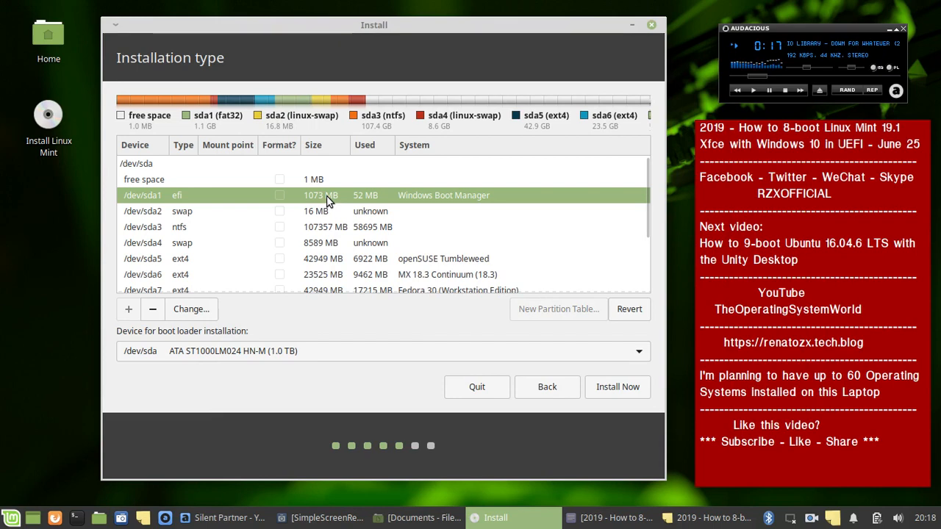
{"action": "left_click", "coordinate": [289, 211]}
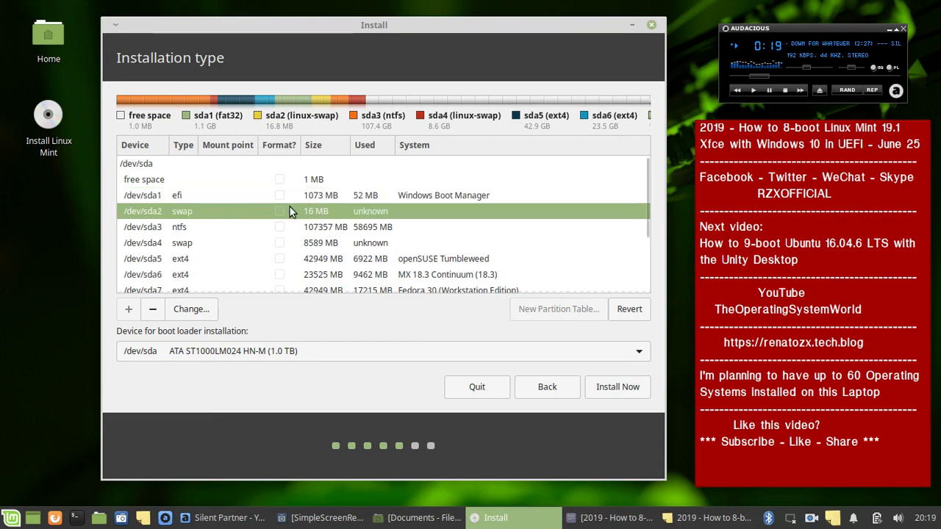
{"action": "scroll", "coordinate": [349, 200], "scroll_direction": "down", "scroll_amount": 3}
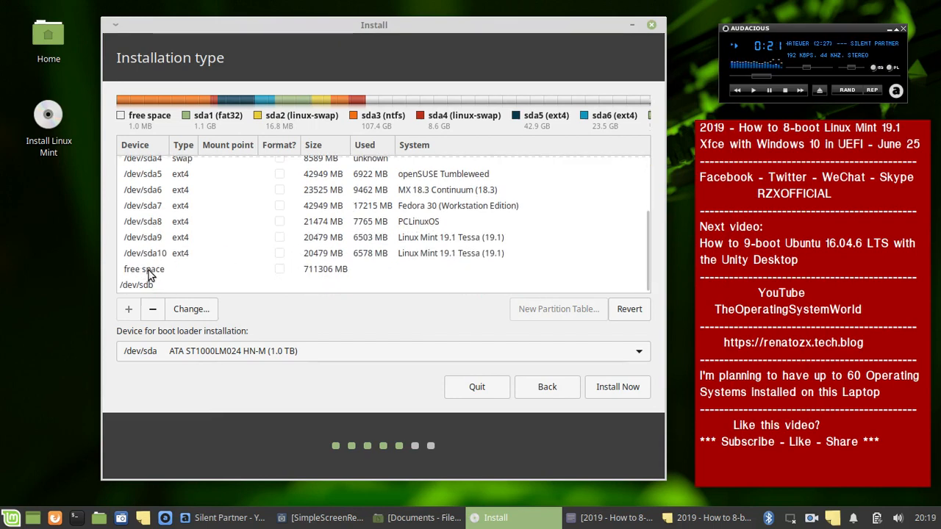
{"action": "left_click", "coordinate": [155, 271]}
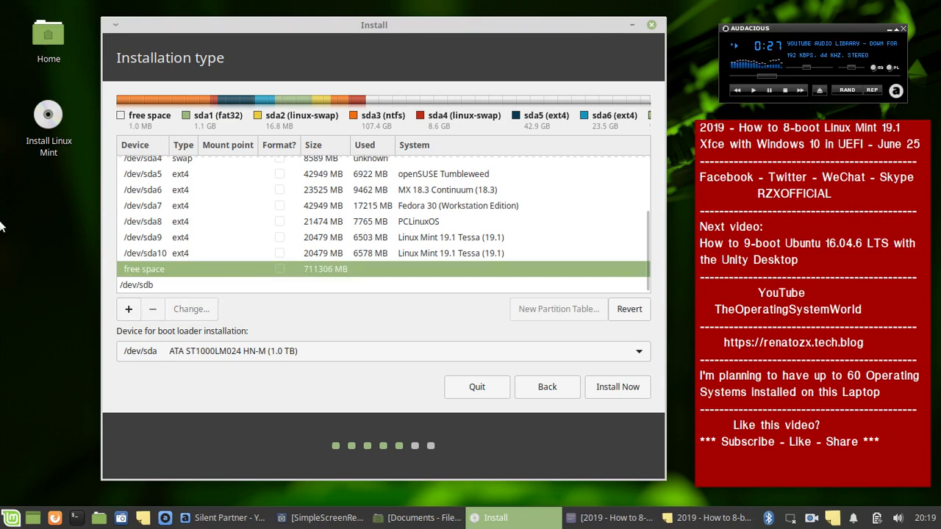
{"action": "key", "text": "Print"}
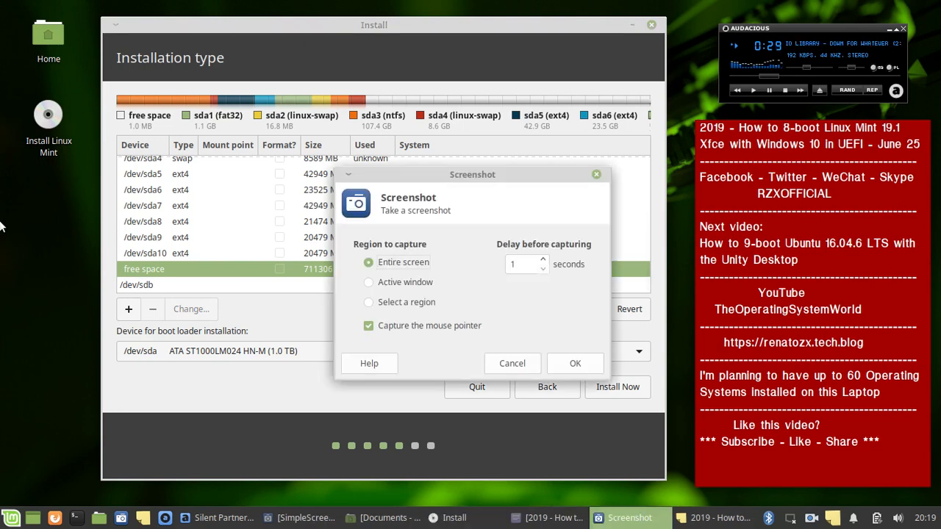
{"action": "key", "text": "Return"}
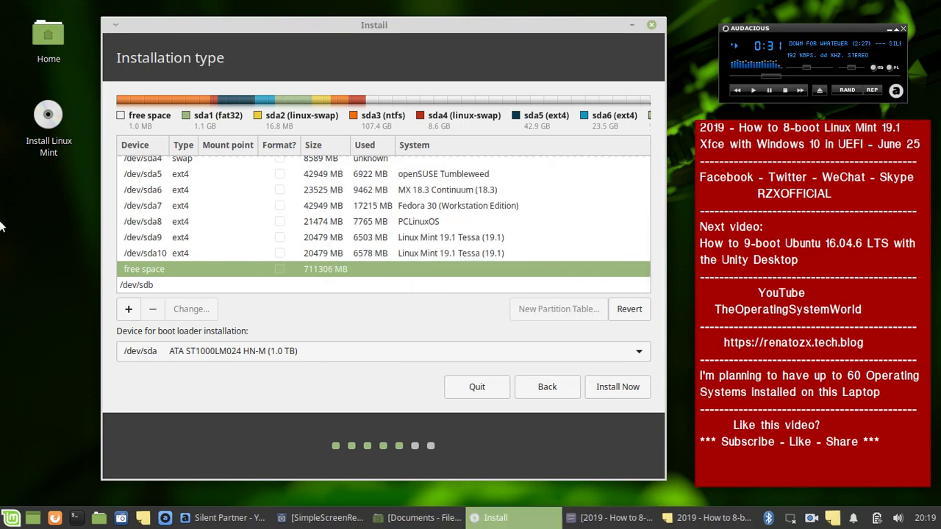
{"action": "key", "text": "Return"}
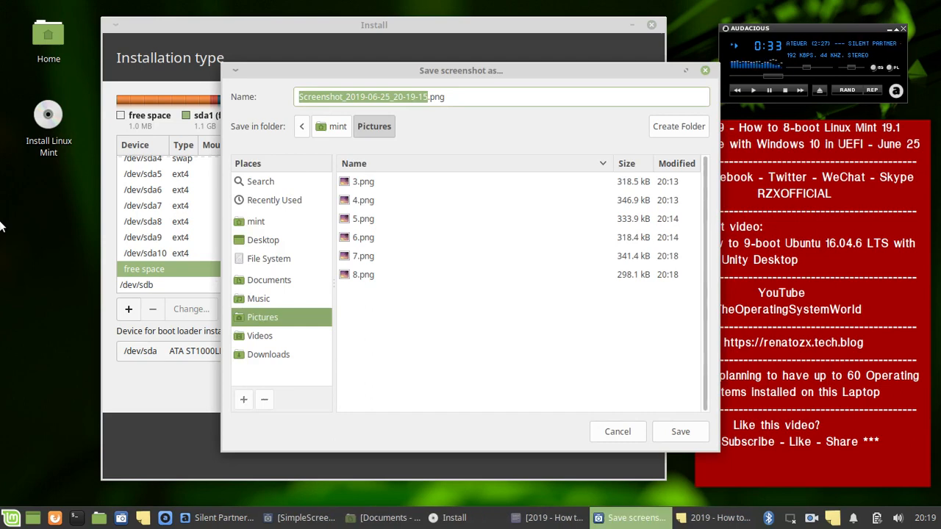
{"action": "type", "text": "8"}
{"action": "key", "text": "Return"}
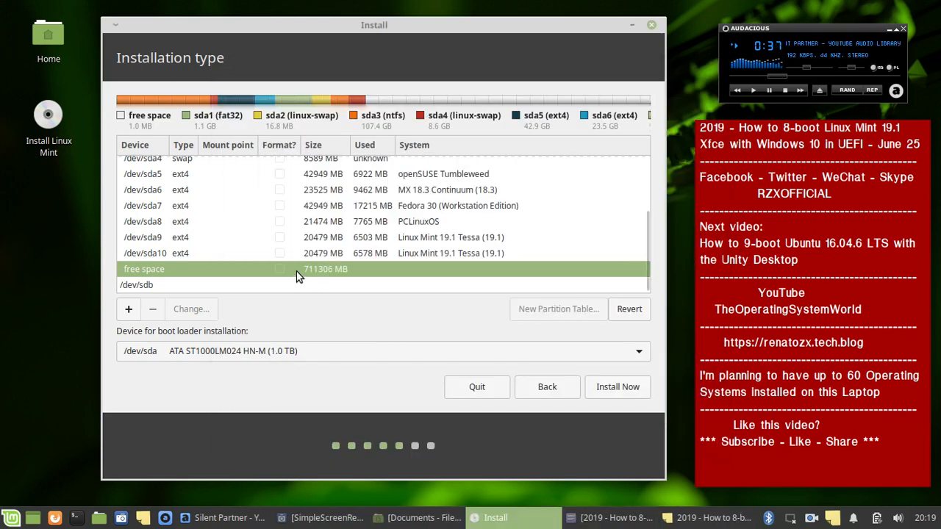
- Set up a new partition in the selected free space with a size of 20480 MB and mount point /
{"action": "right_click", "coordinate": [298, 276]}
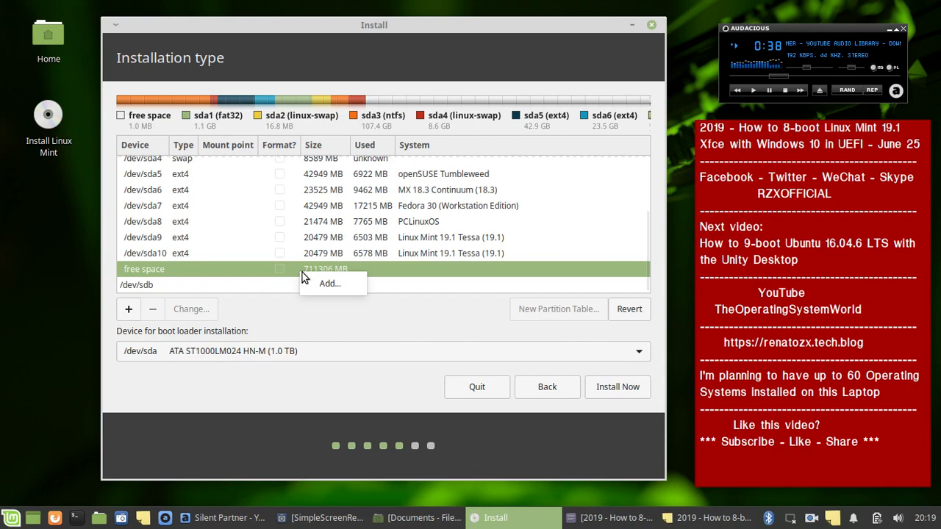
{"action": "left_click", "coordinate": [350, 290]}
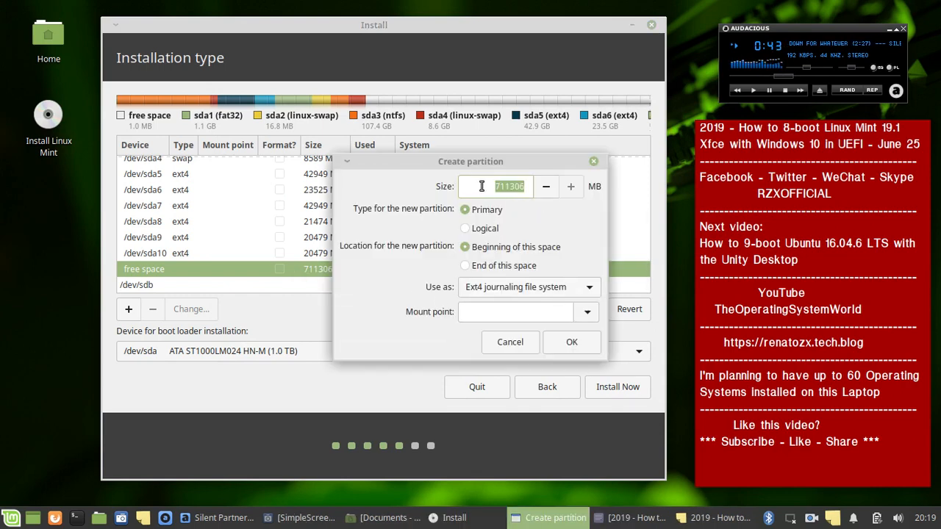
{"action": "type", "text": "2"}
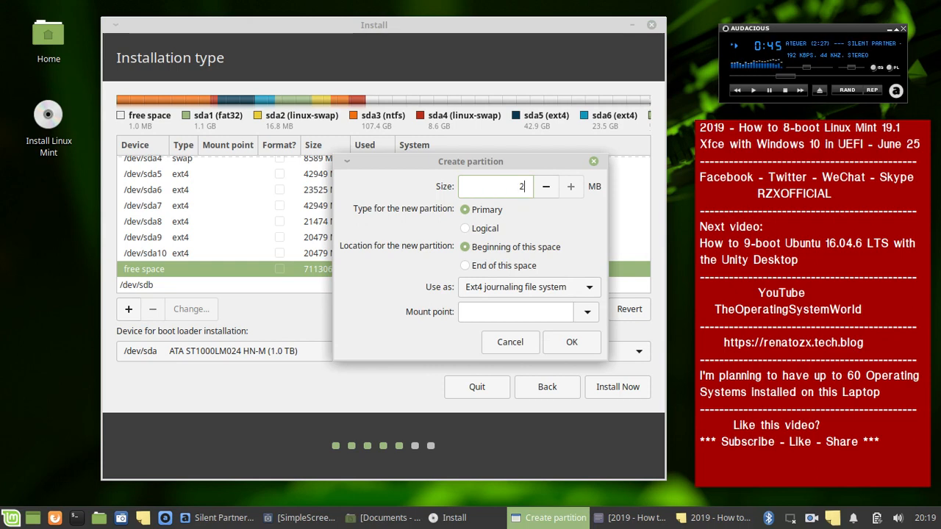
{"action": "type", "text": "0480"}
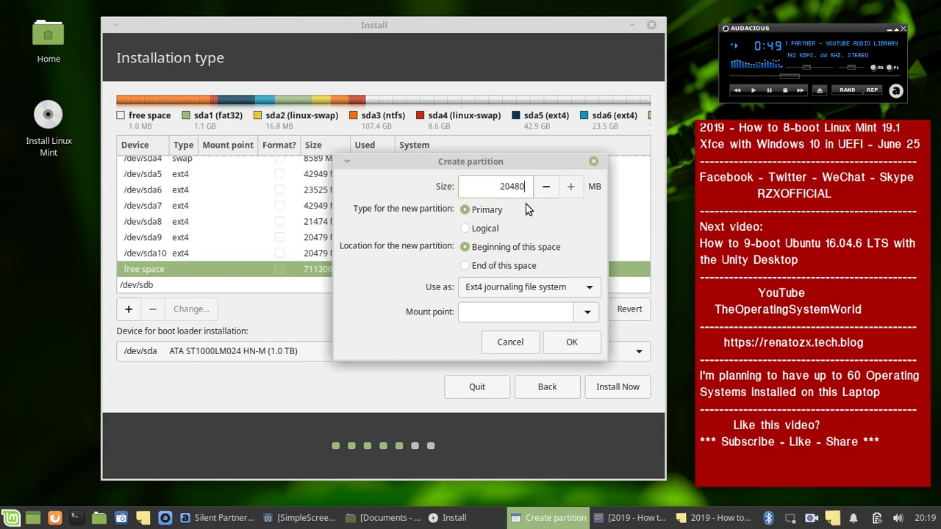
{"action": "left_click", "coordinate": [586, 312]}
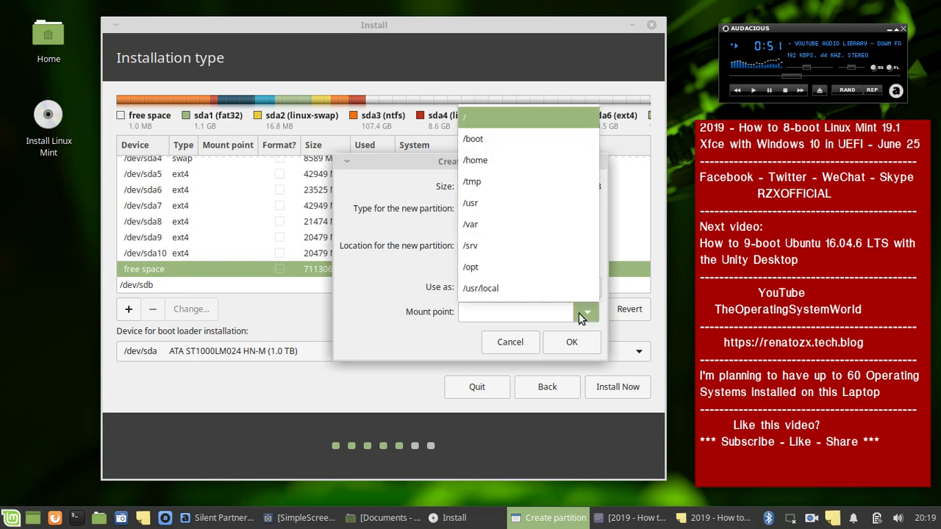
{"action": "left_click", "coordinate": [529, 124]}
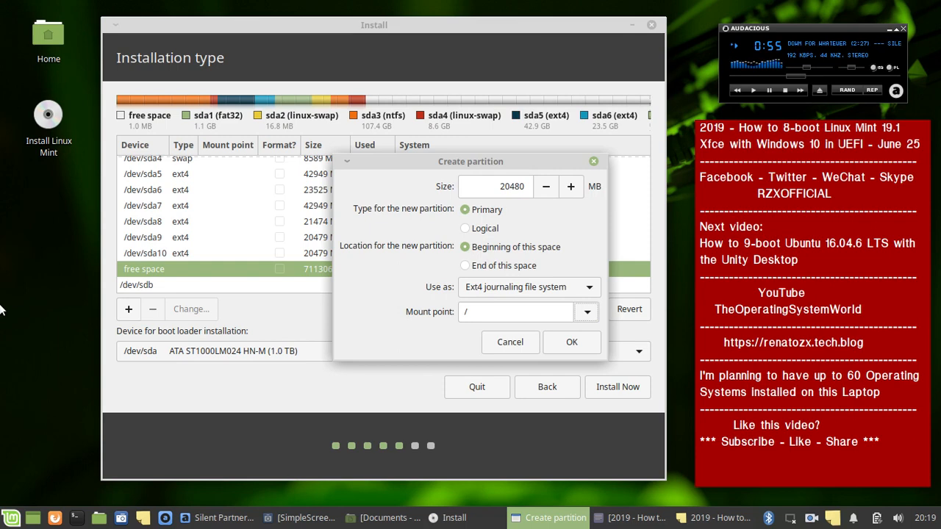
- Save an entire-screen screenshot of the partition settings as 10.png in Pictures and create the partition
{"action": "key", "text": "Print"}
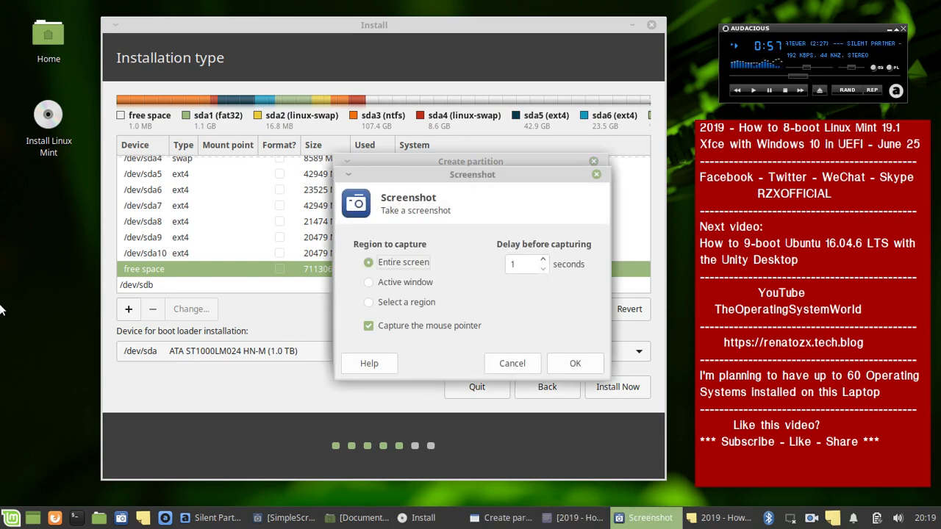
{"action": "key", "text": "Return"}
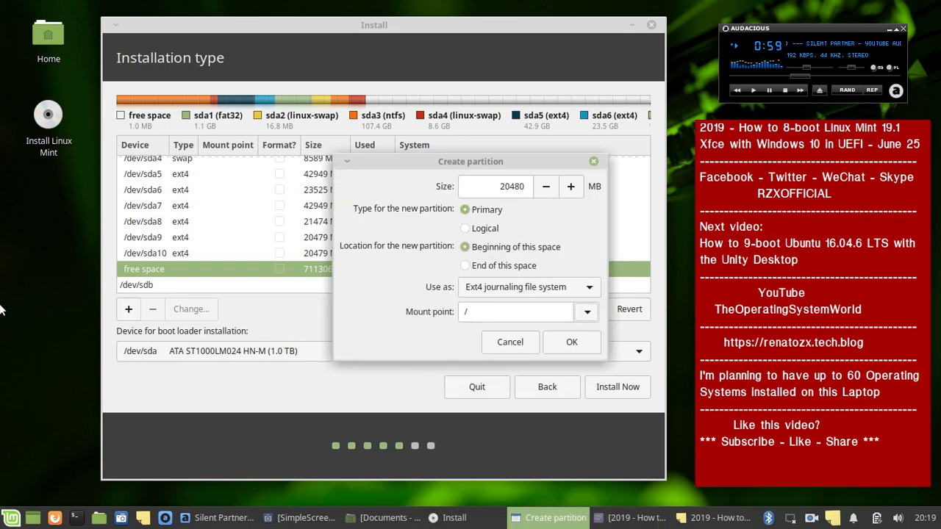
{"action": "key", "text": "Return"}
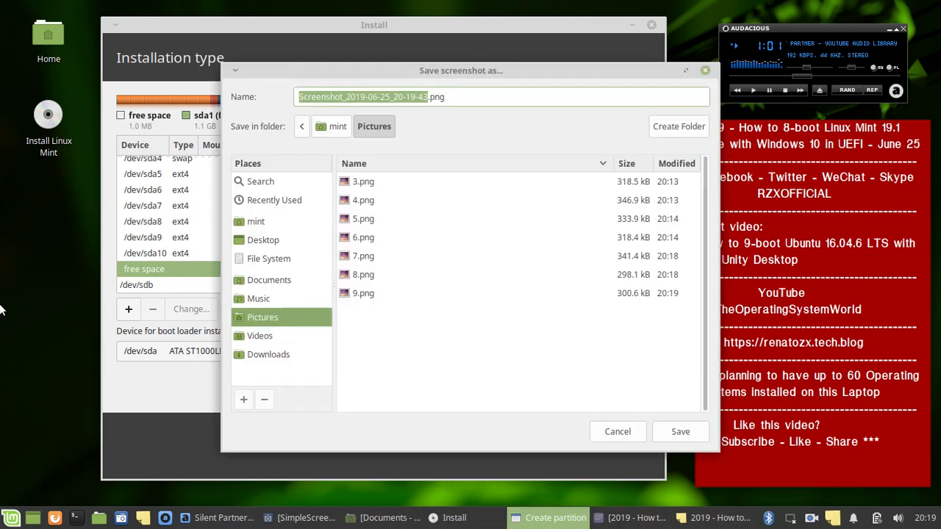
{"action": "type", "text": "10"}
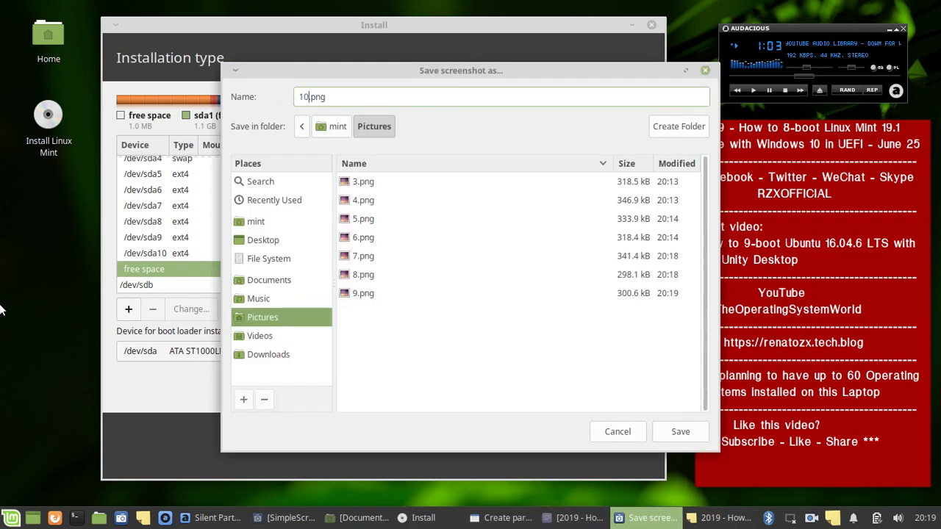
{"action": "key", "text": "Return"}
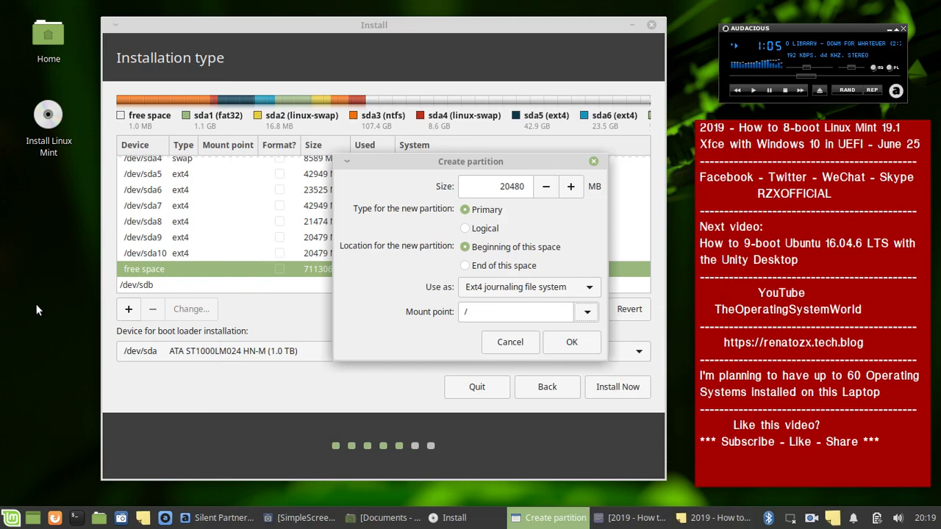
{"action": "left_click", "coordinate": [581, 349]}
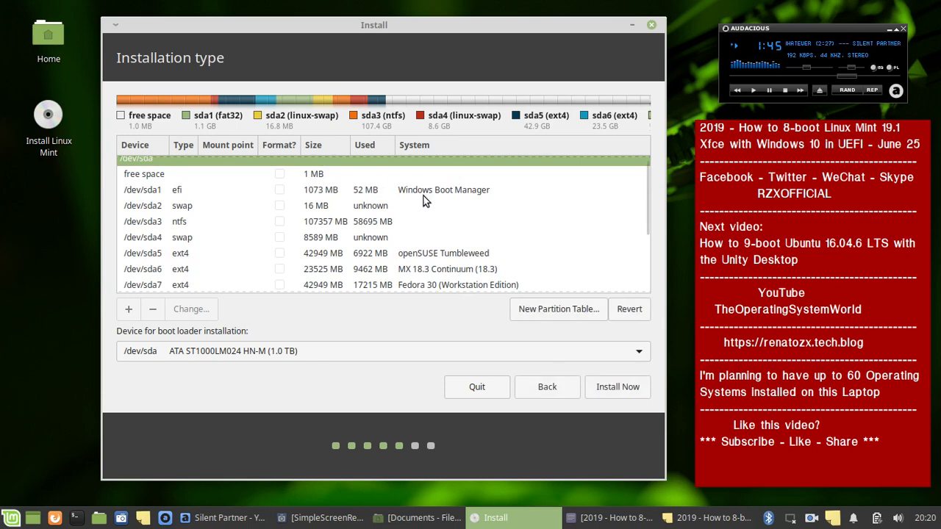
- Select the new root partition in the partition table and save an entire-screen screenshot as 11.png in Pictures
{"action": "scroll", "coordinate": [422, 200], "scroll_direction": "down", "scroll_amount": 1}
{"action": "scroll", "coordinate": [423, 200], "scroll_direction": "down", "scroll_amount": 3}
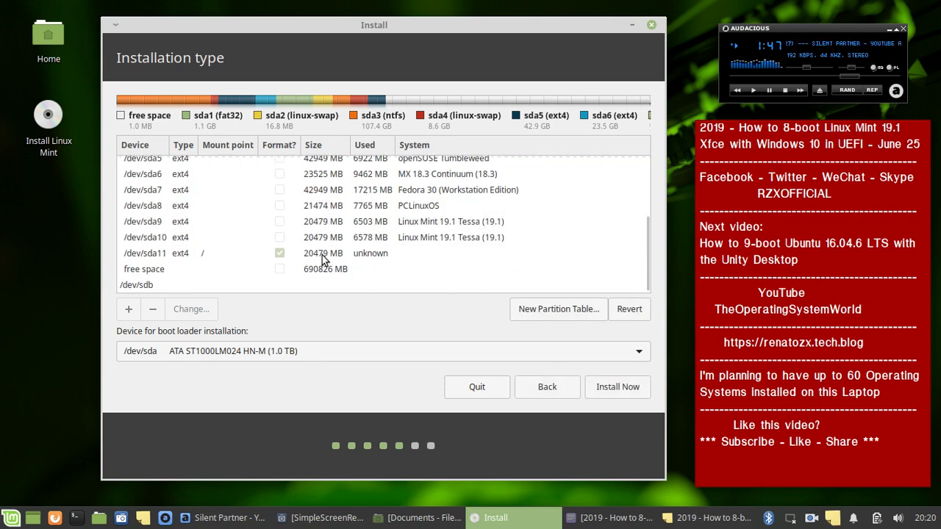
{"action": "left_click", "coordinate": [313, 254]}
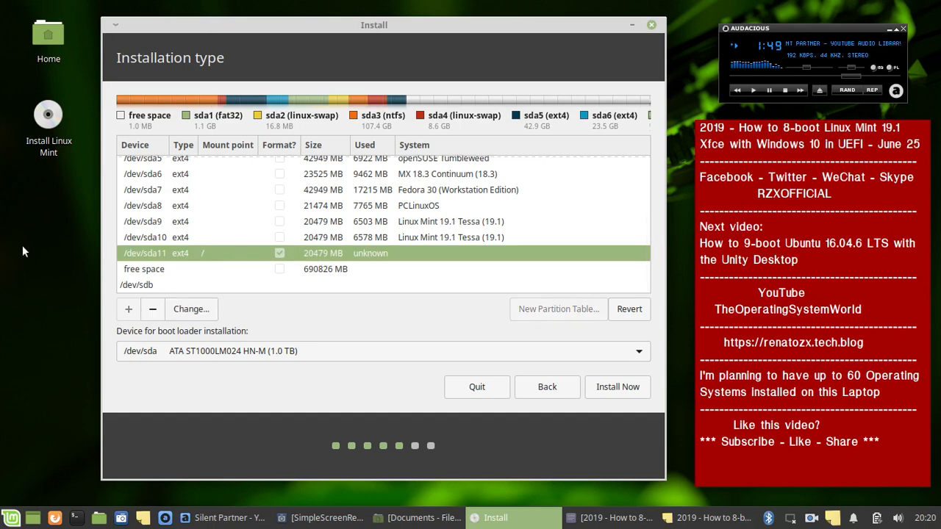
{"action": "key", "text": "Print"}
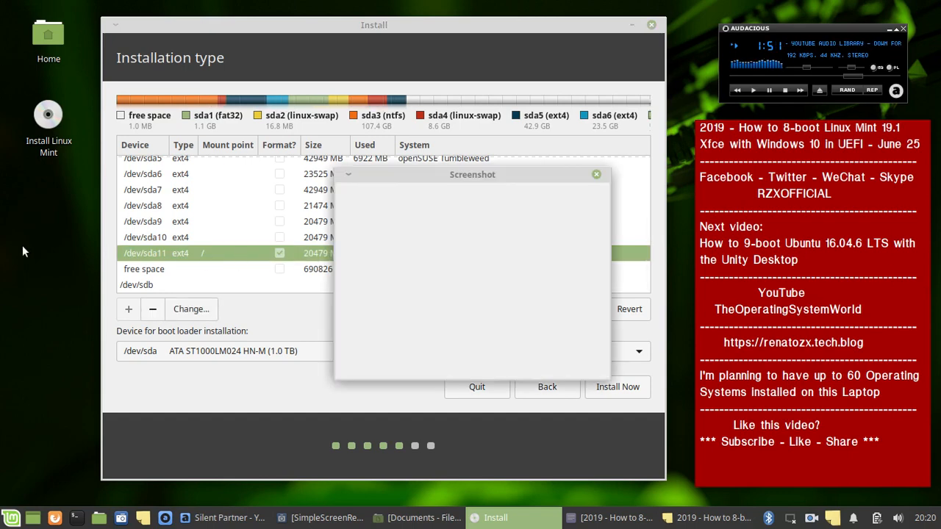
{"action": "key", "text": "Return"}
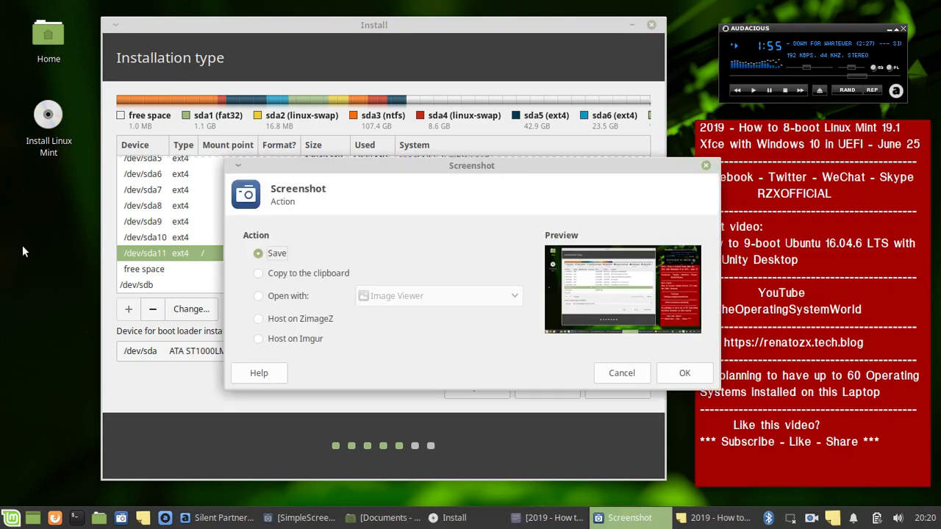
{"action": "key", "text": "Return"}
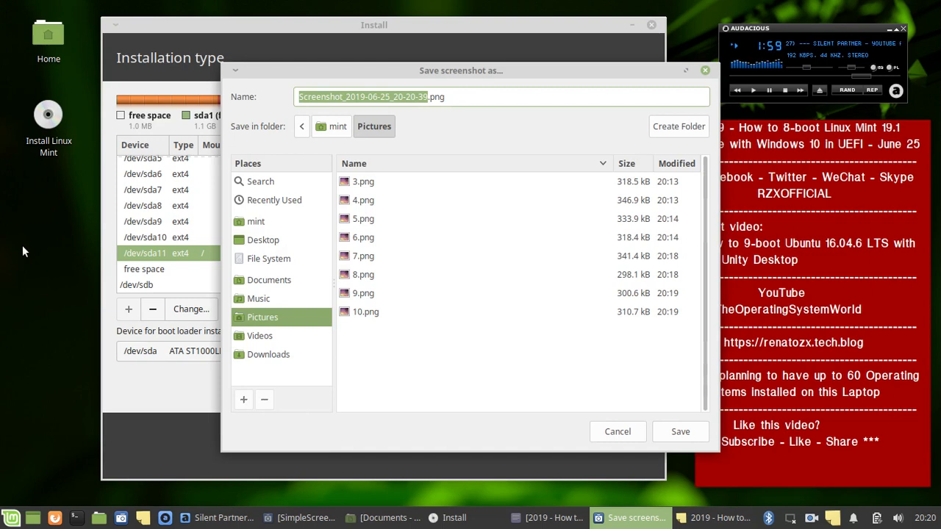
{"action": "type", "text": "11"}
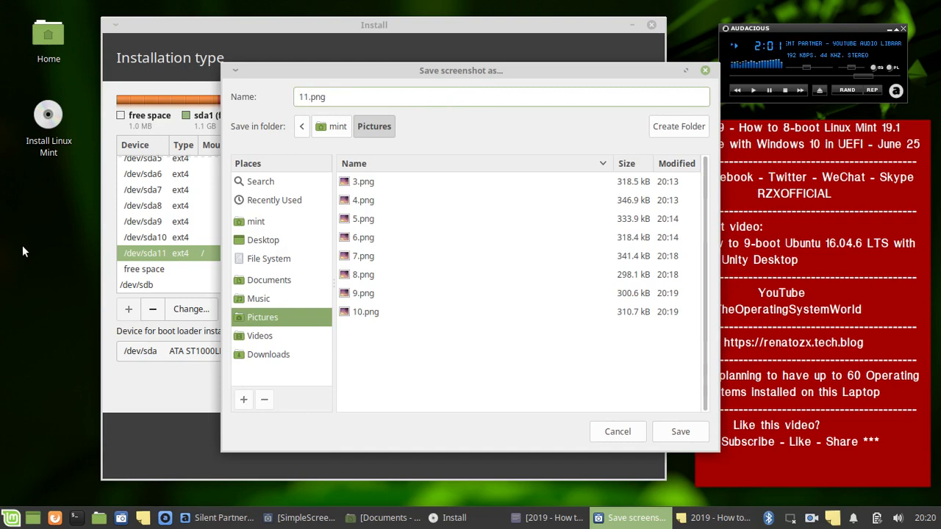
{"action": "key", "text": "Return"}
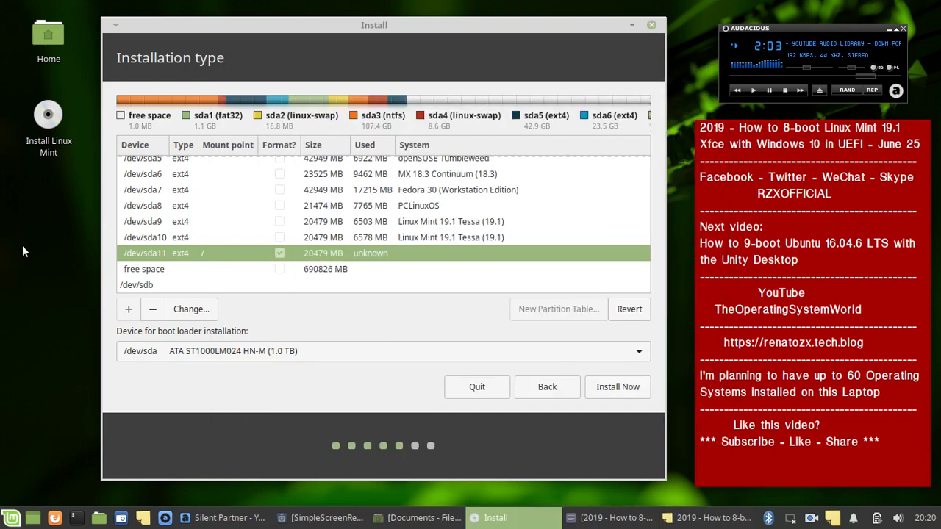
- Start the installation and save an entire-screen screenshot of the disk write confirmation as 12.png in Pictures
{"action": "left_click", "coordinate": [634, 395]}
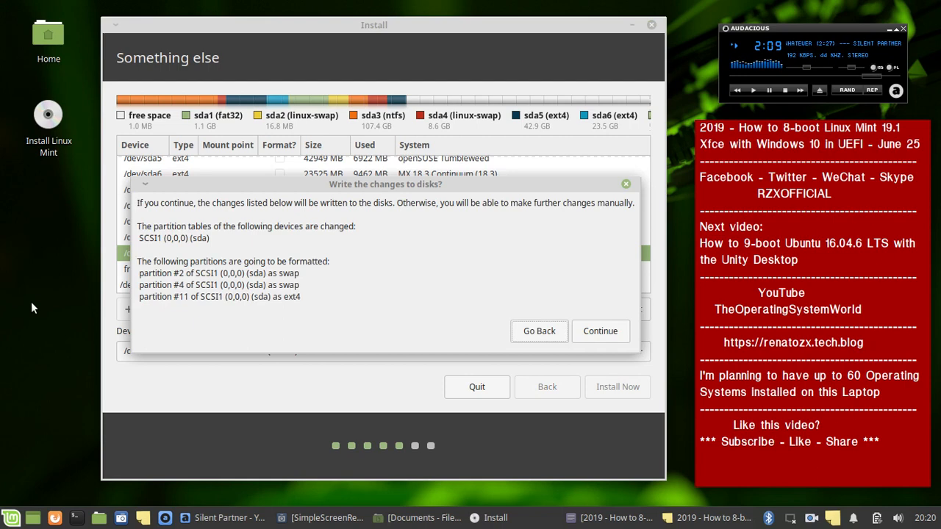
{"action": "key", "text": "Print"}
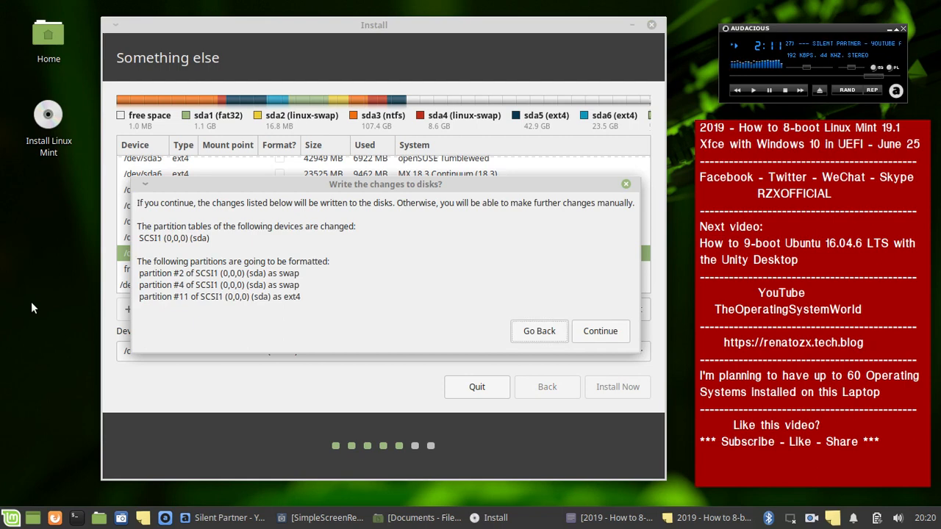
{"action": "key", "text": "Return"}
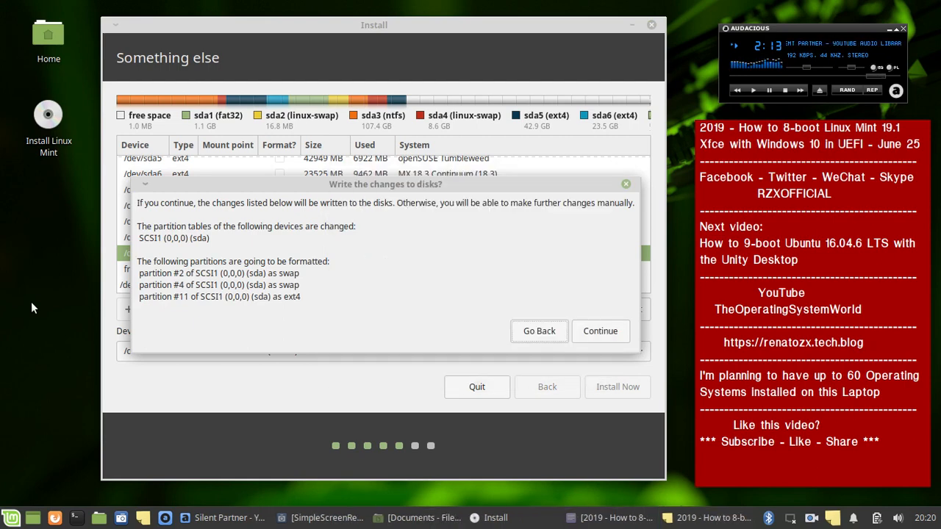
{"action": "key", "text": "Print"}
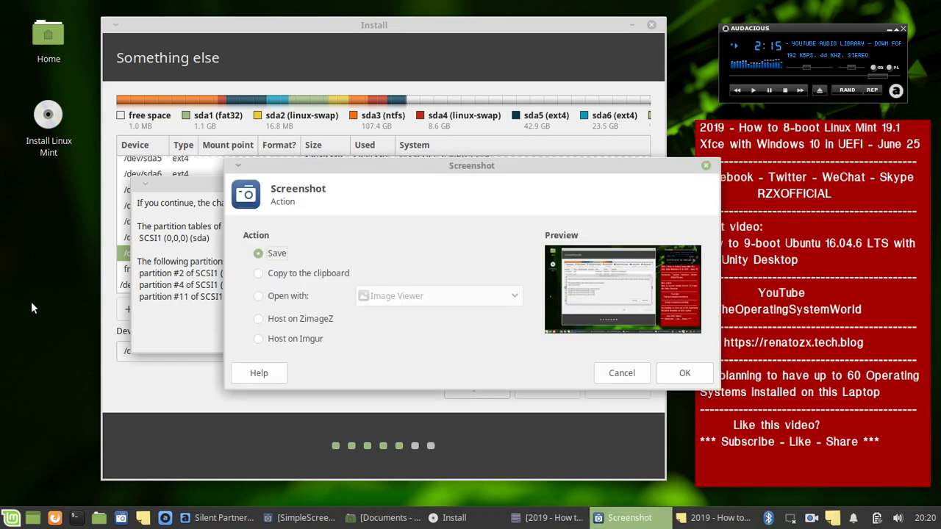
{"action": "key", "text": "Return"}
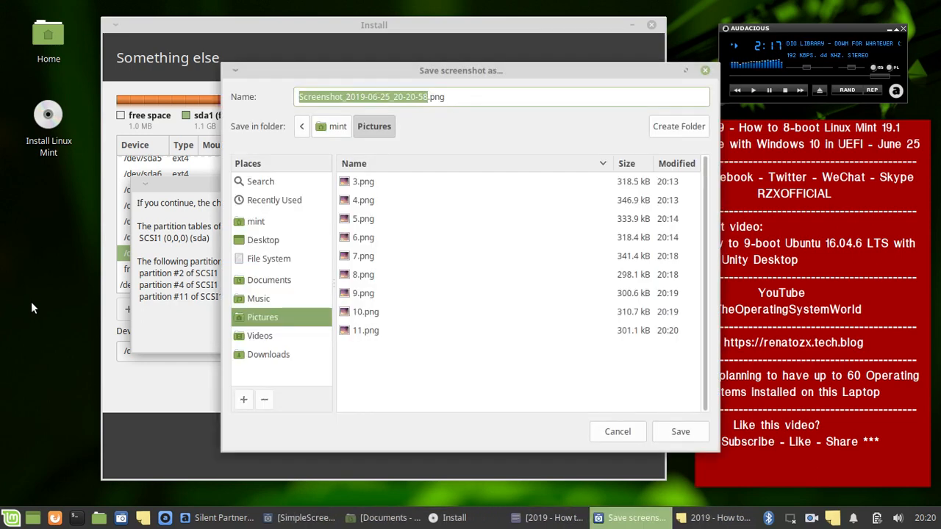
{"action": "type", "text": "12"}
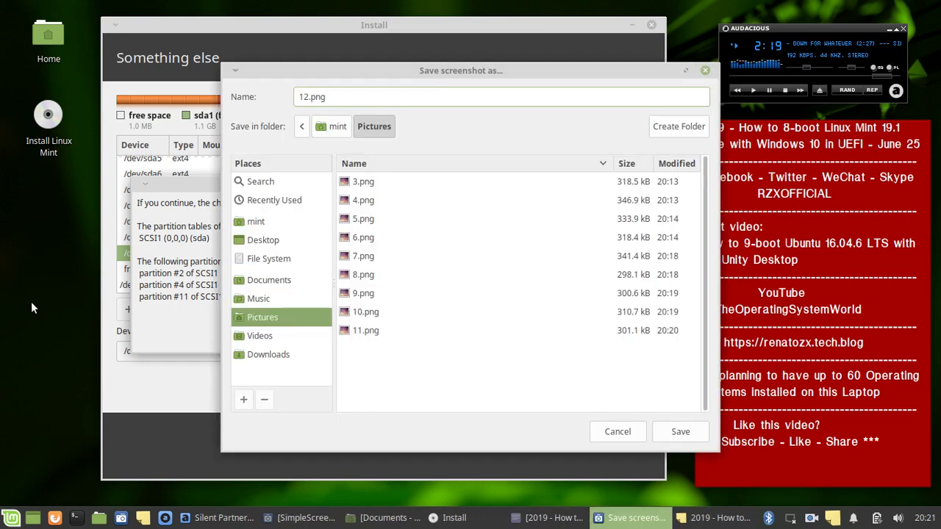
{"action": "key", "text": "Return"}
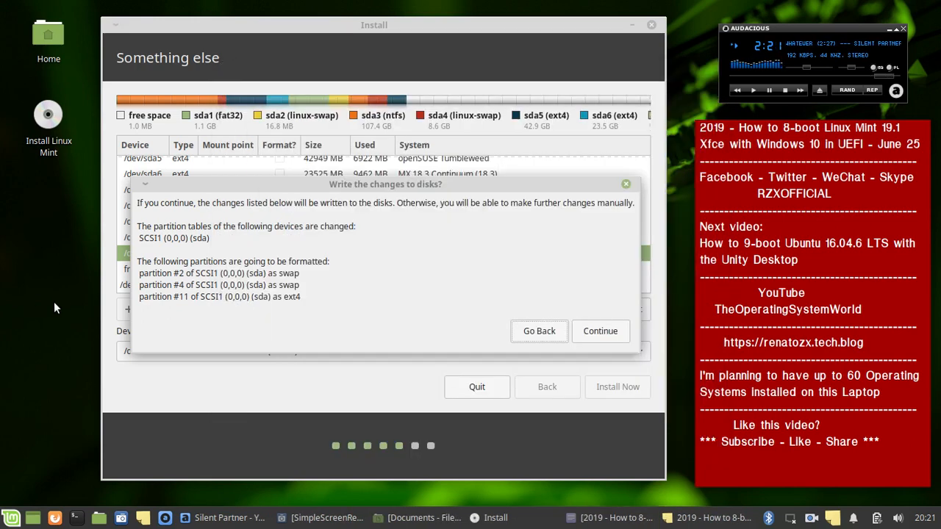
- Confirm writing the changes to the disks and save an entire-screen screenshot of the location page as 13.png in Pictures
{"action": "left_click", "coordinate": [600, 332]}
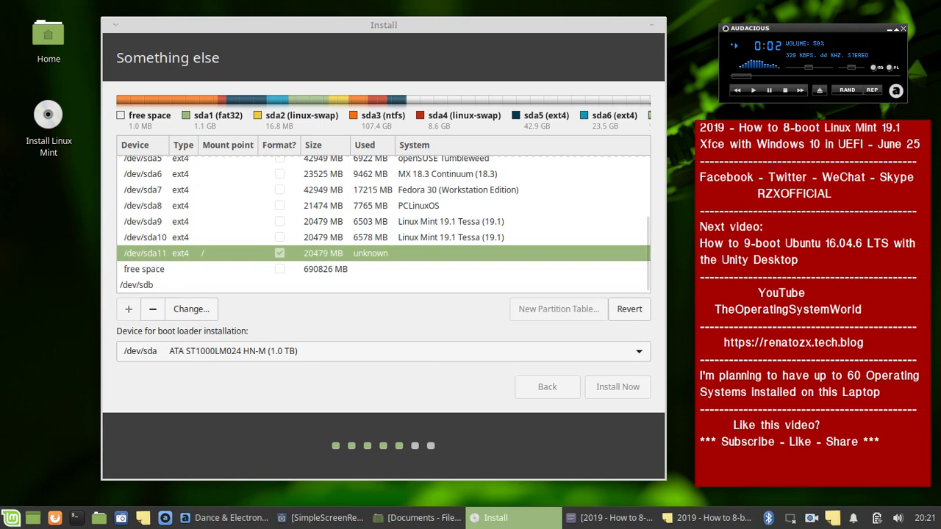
{"action": "left_click_drag", "start_coordinate": [806, 67], "coordinate": [811, 67]}
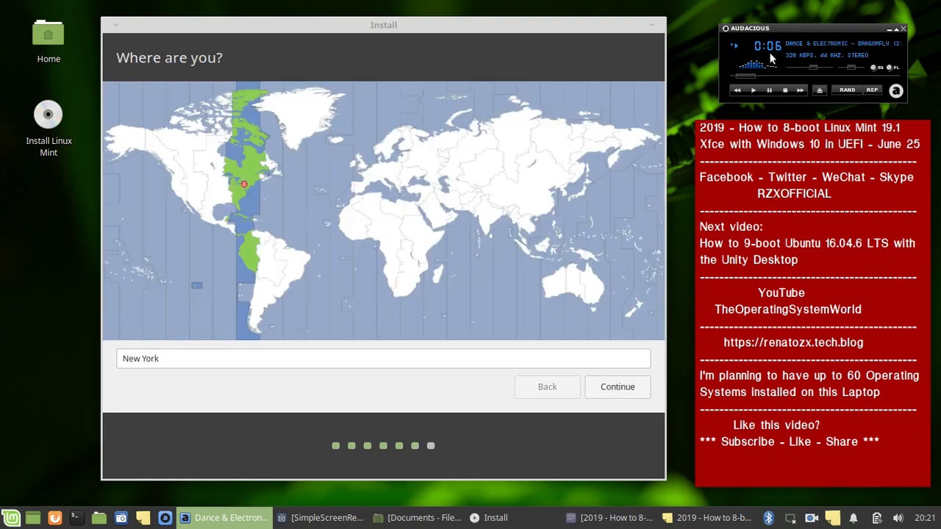
{"action": "scroll", "coordinate": [772, 59], "scroll_direction": "down", "scroll_amount": 1}
{"action": "key", "text": "Print"}
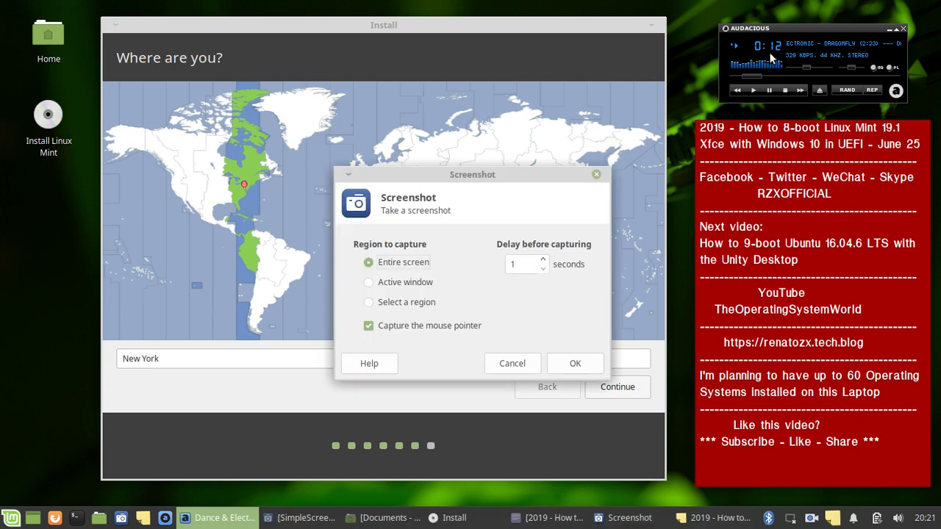
{"action": "key", "text": "Return"}
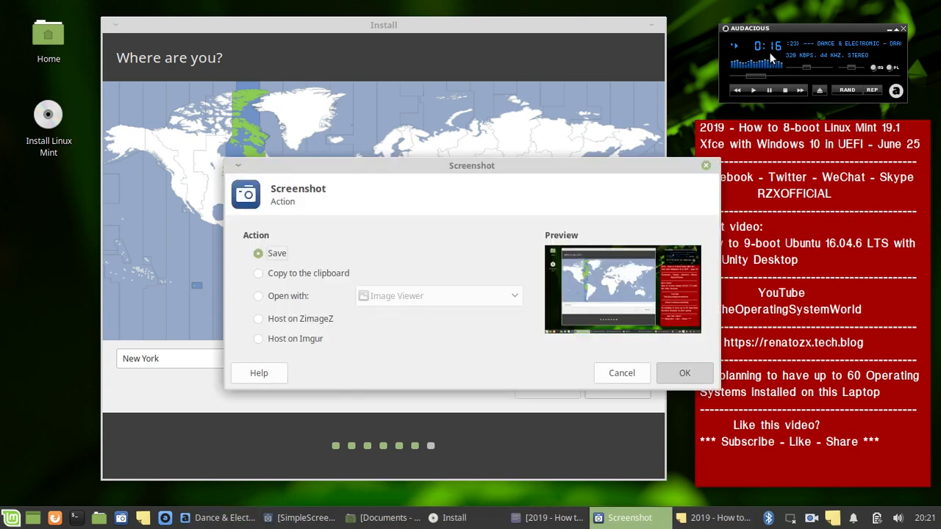
{"action": "key", "text": "Return"}
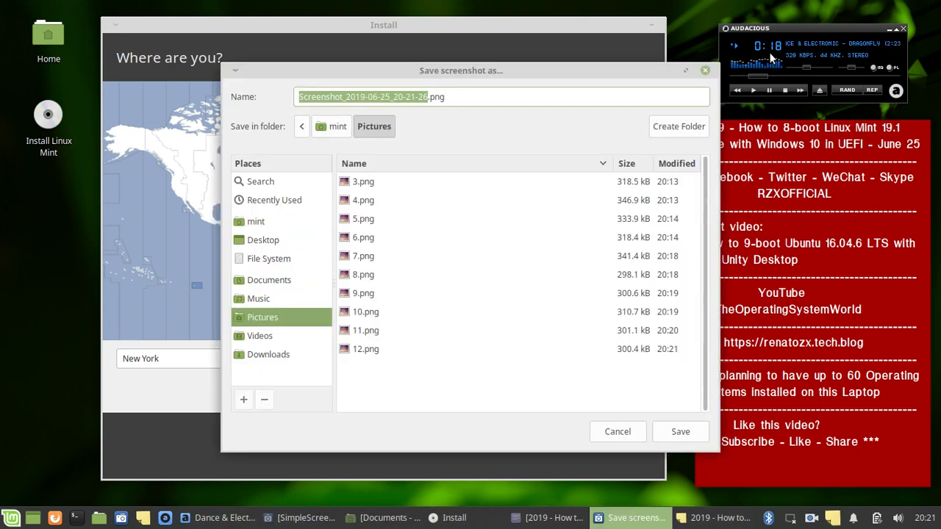
{"action": "type", "text": "13"}
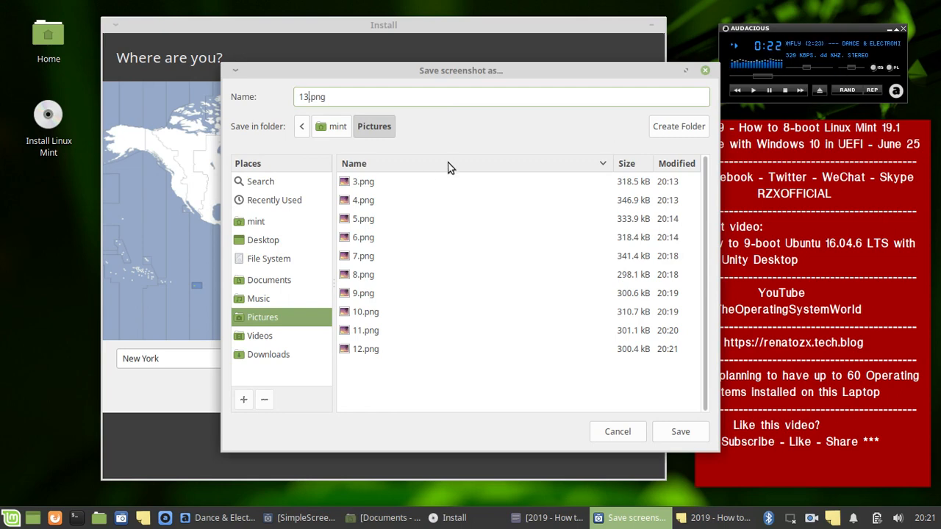
{"action": "left_click", "coordinate": [406, 166]}
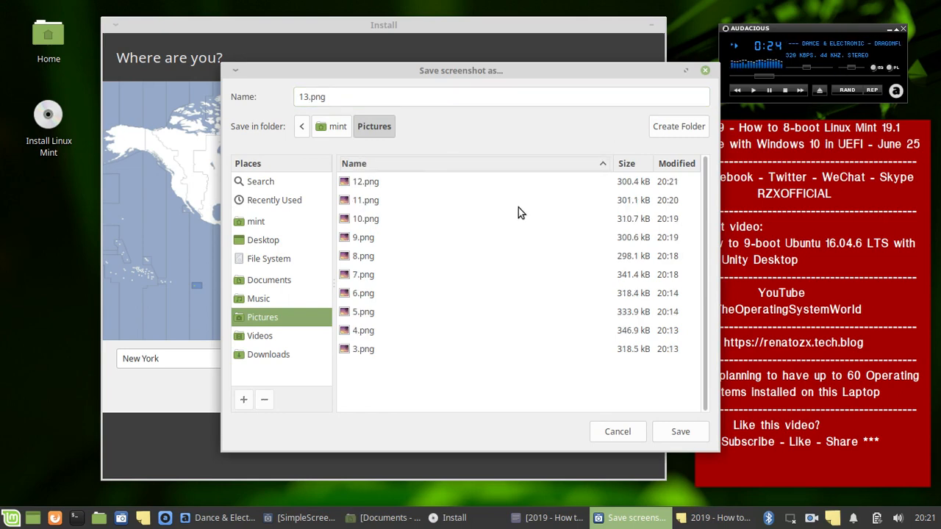
{"action": "left_click", "coordinate": [690, 437]}
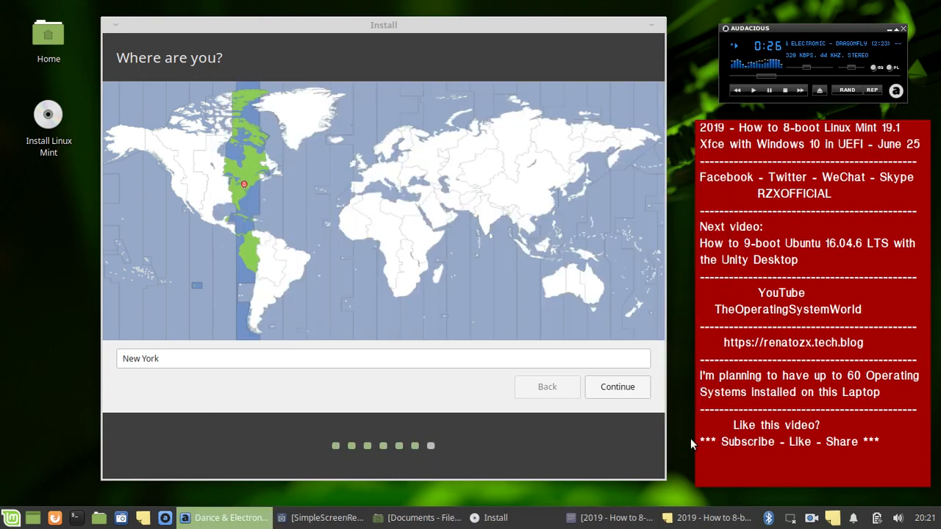
- Accept the New York time zone and save an entire-screen screenshot of the user details page as 14.png in Pictures
{"action": "left_click", "coordinate": [626, 389]}
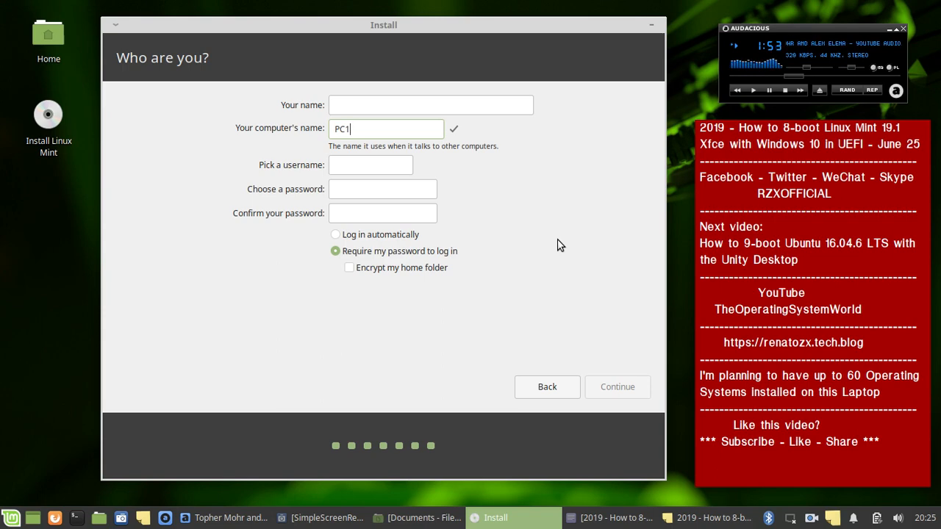
{"action": "key", "text": "Print"}
{"action": "key", "text": "Return"}
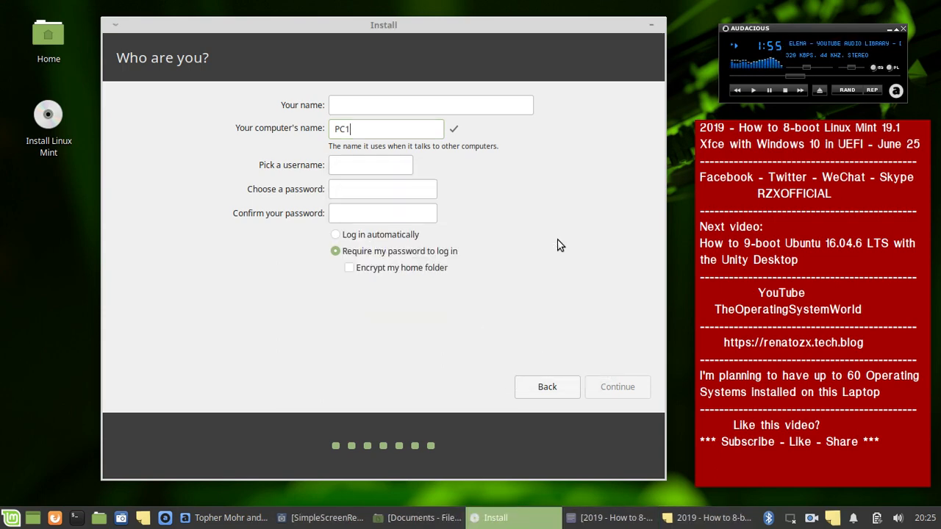
{"action": "key", "text": "Print"}
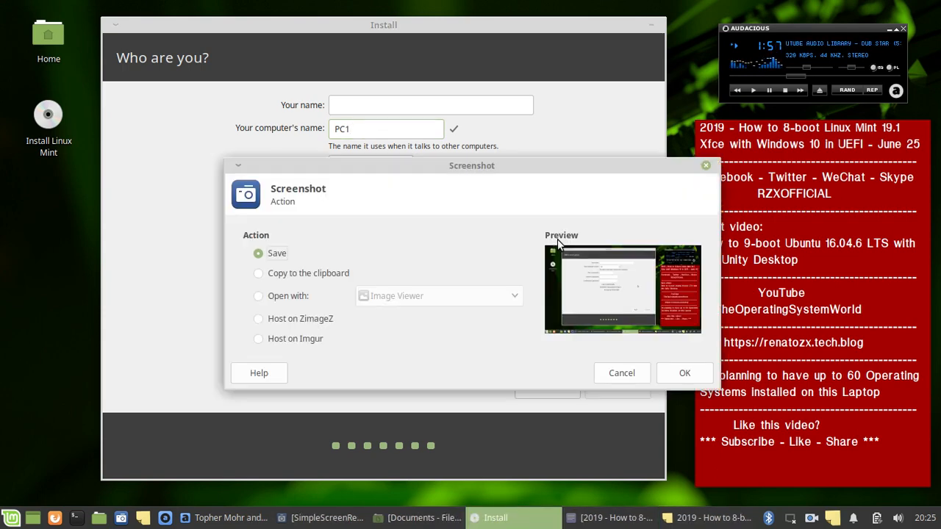
{"action": "key", "text": "Return"}
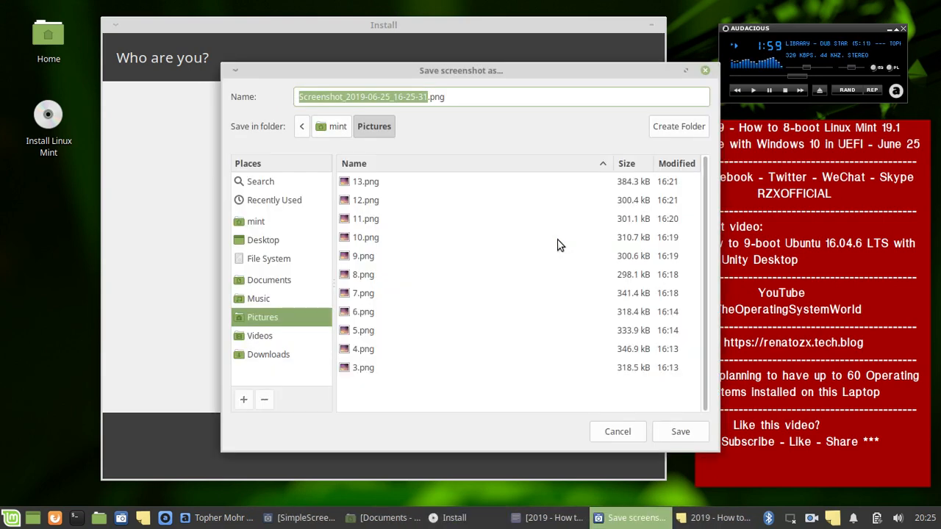
{"action": "type", "text": "4"}
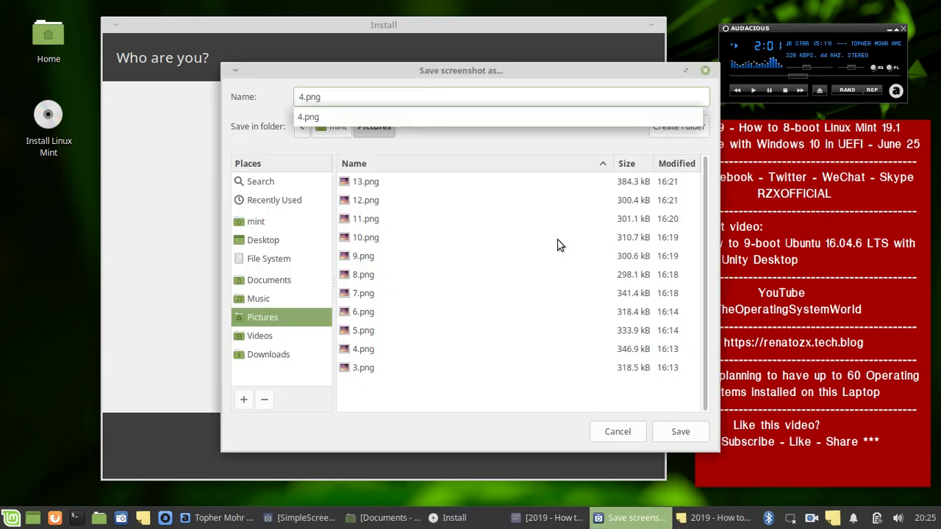
{"action": "key", "text": "BackSpace"}
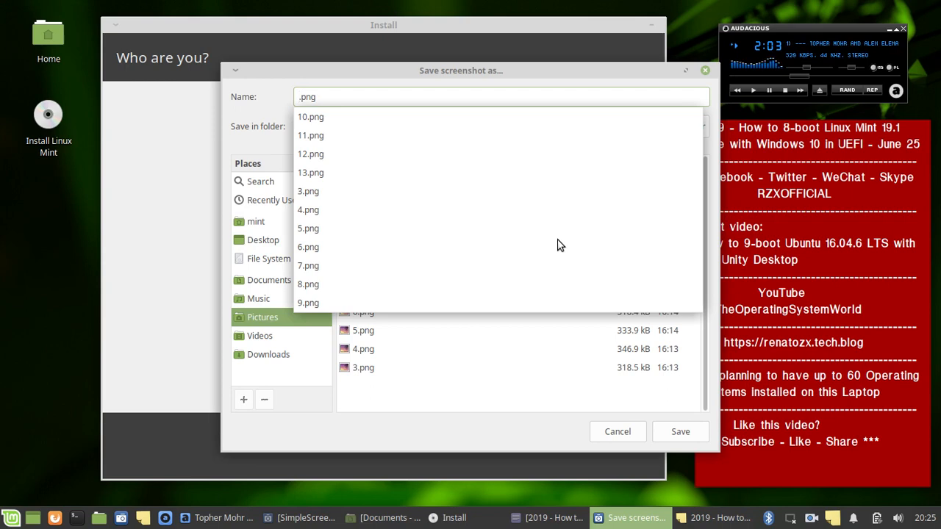
{"action": "type", "text": "4"}
{"action": "key", "text": "BackSpace"}
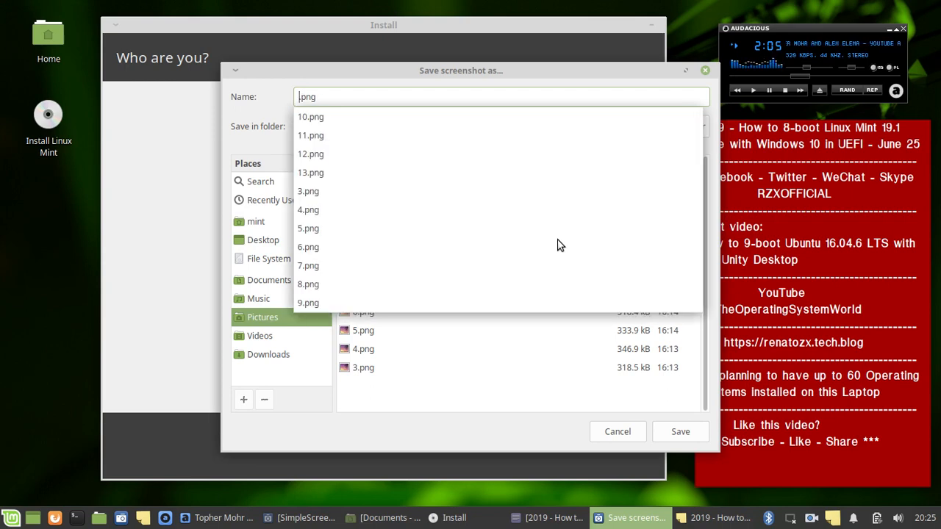
{"action": "type", "text": "14"}
{"action": "key", "text": "Return"}
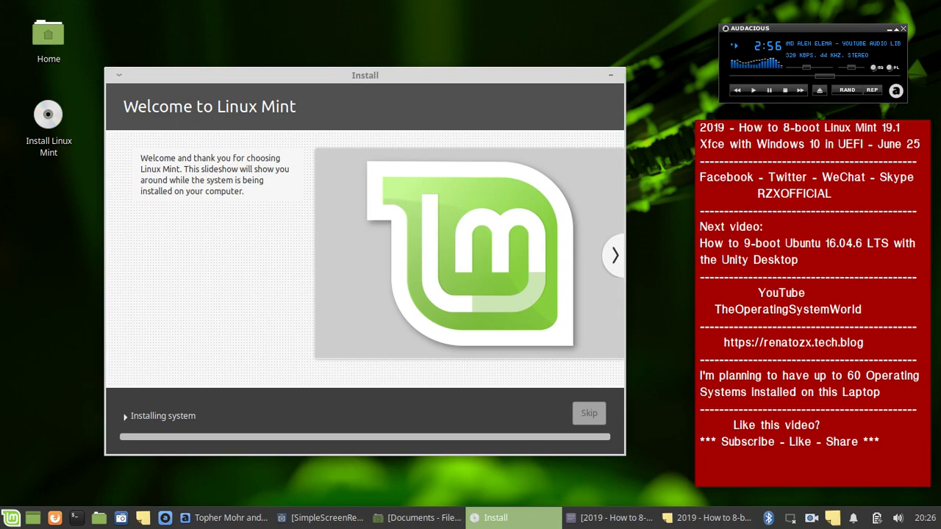
- Save an entire-screen screenshot of the Welcome to Linux Mint installation slideshow as 15.png in Pictures
{"action": "key", "text": "Print"}
{"action": "key", "text": "Return"}
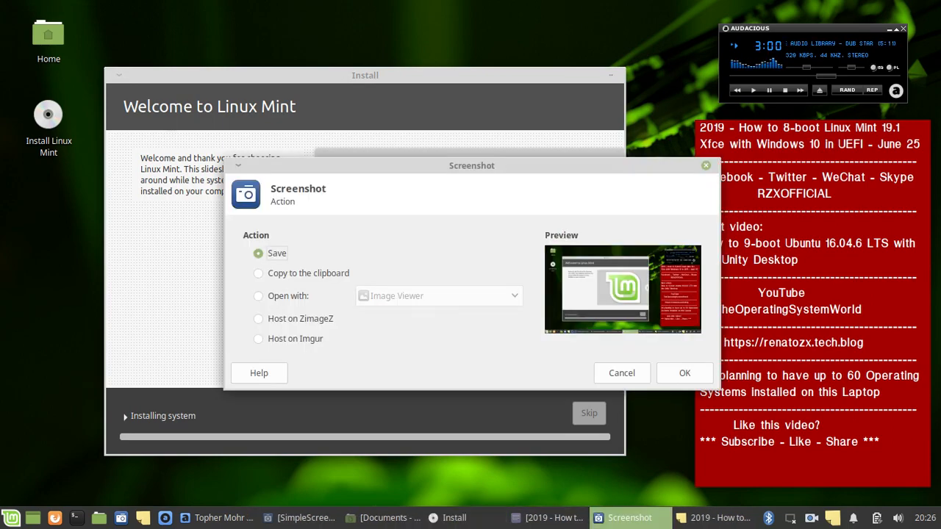
{"action": "key", "text": "Return"}
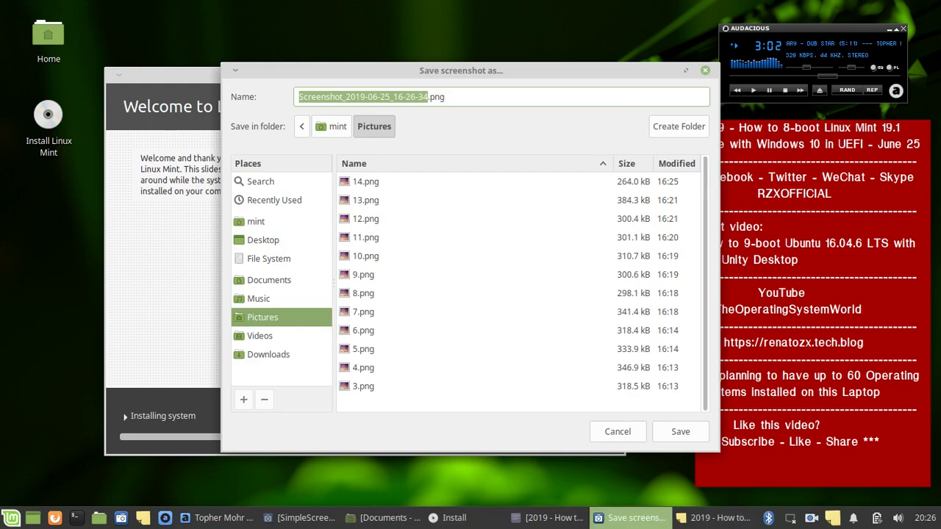
{"action": "type", "text": "15"}
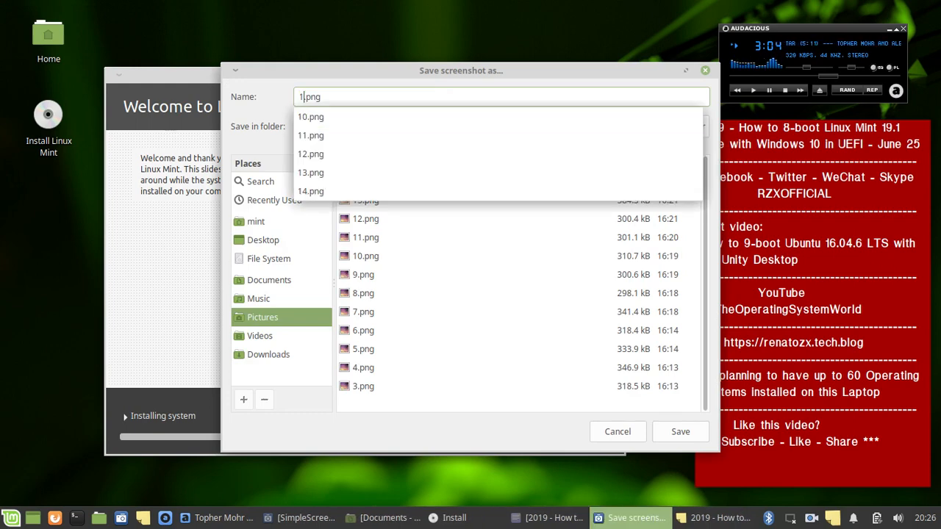
{"action": "key", "text": "Return"}
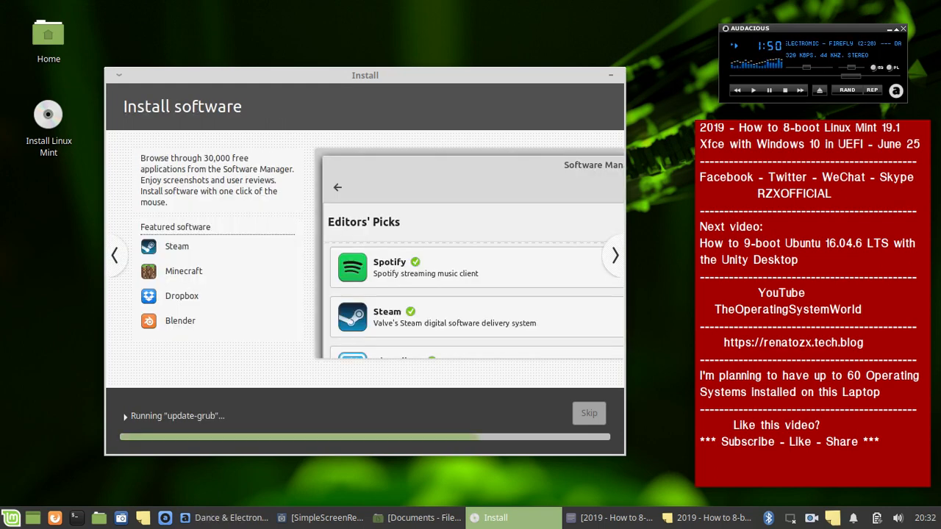
- Raise the music volume in Audacious and move its player window below the Installation Complete dialog
{"action": "left_click_drag", "start_coordinate": [806, 68], "coordinate": [808, 68]}
{"action": "key", "text": "Up"}
{"action": "key", "text": "Up"}
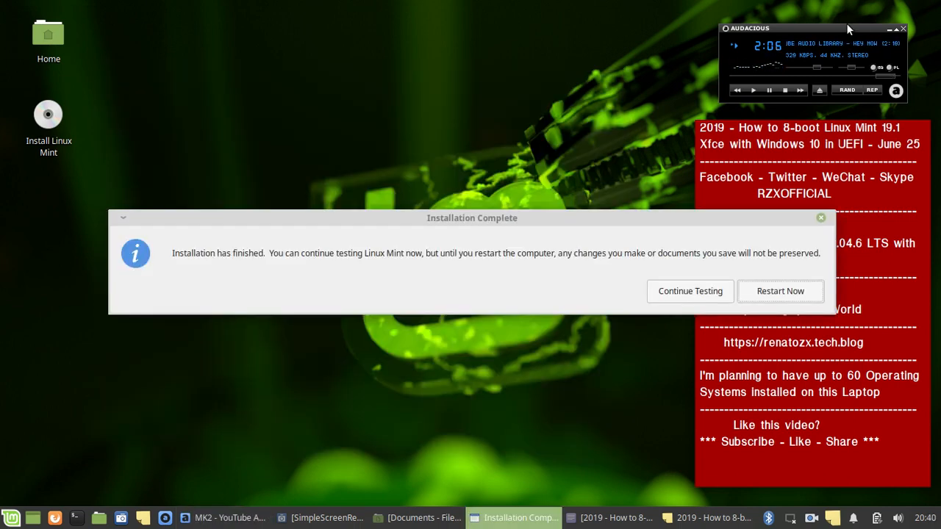
{"action": "left_click_drag", "start_coordinate": [846, 26], "coordinate": [624, 374]}
{"action": "scroll", "coordinate": [595, 395], "scroll_direction": "up", "scroll_amount": 2}
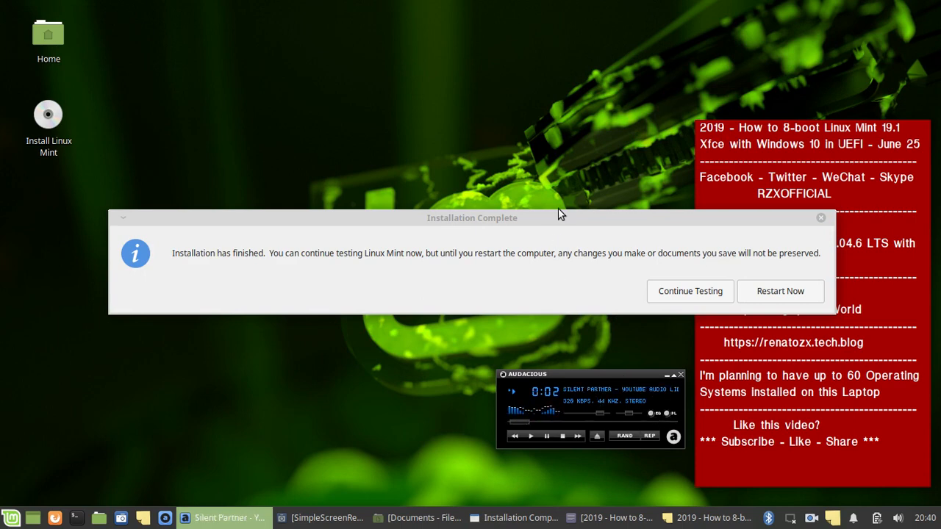
- Move the Installation Complete dialog clear of the desktop logo and capture the entire screen with the pointer, choosing to save the image
{"action": "left_click_drag", "start_coordinate": [557, 214], "coordinate": [599, 15]}
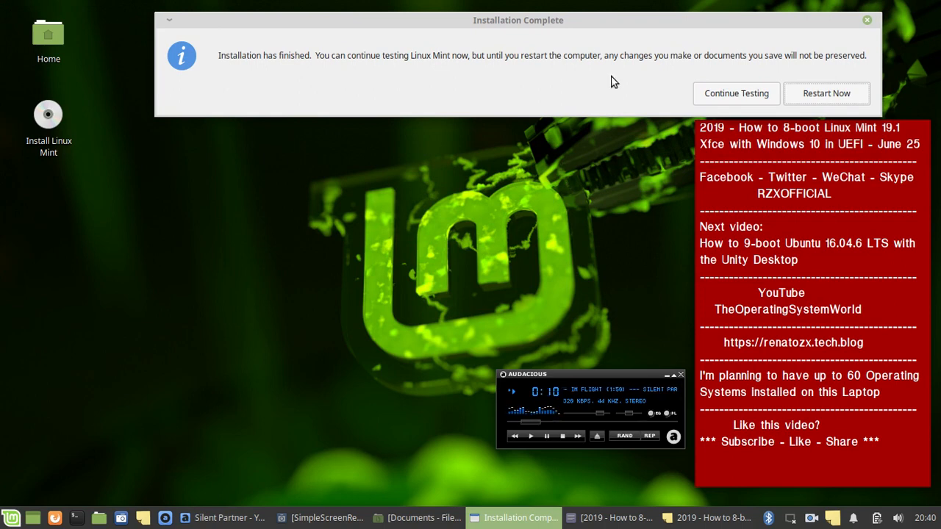
{"action": "left_click", "coordinate": [505, 208]}
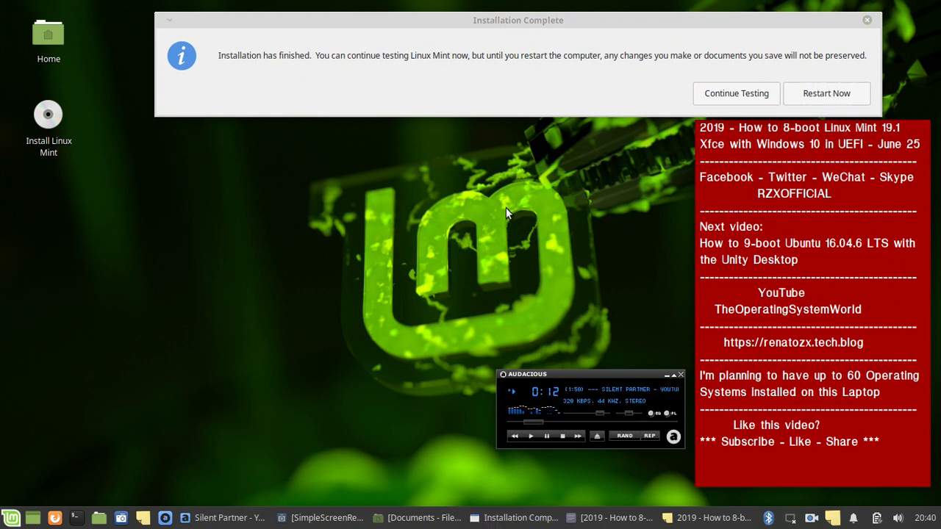
{"action": "key", "text": "Print"}
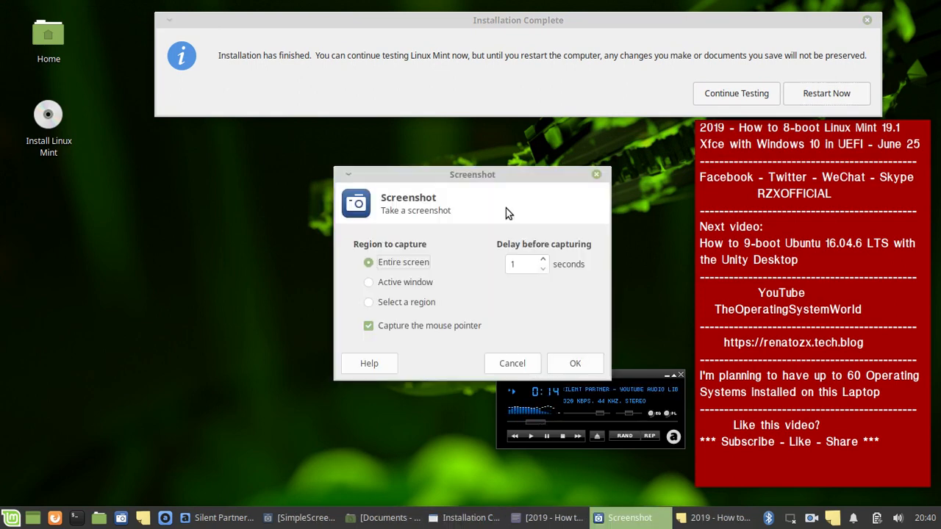
{"action": "key", "text": "Return"}
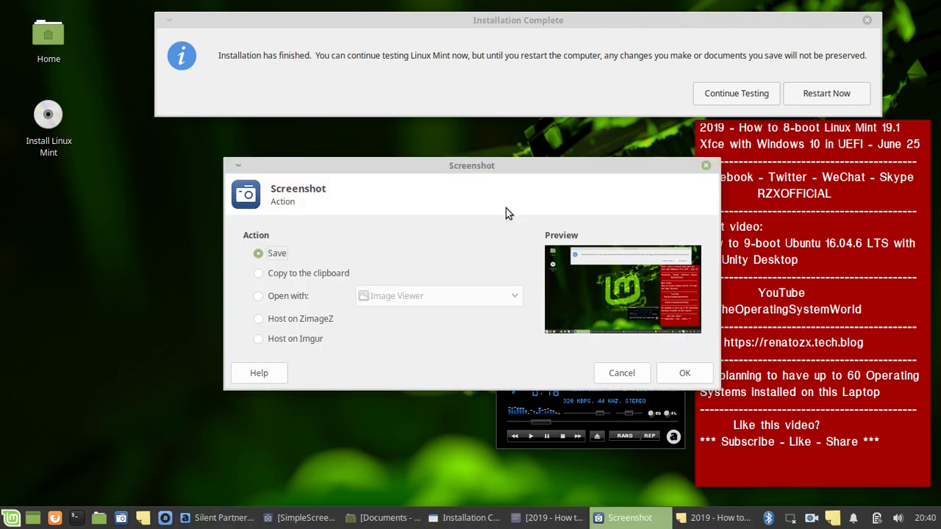
{"action": "key", "text": "Return"}
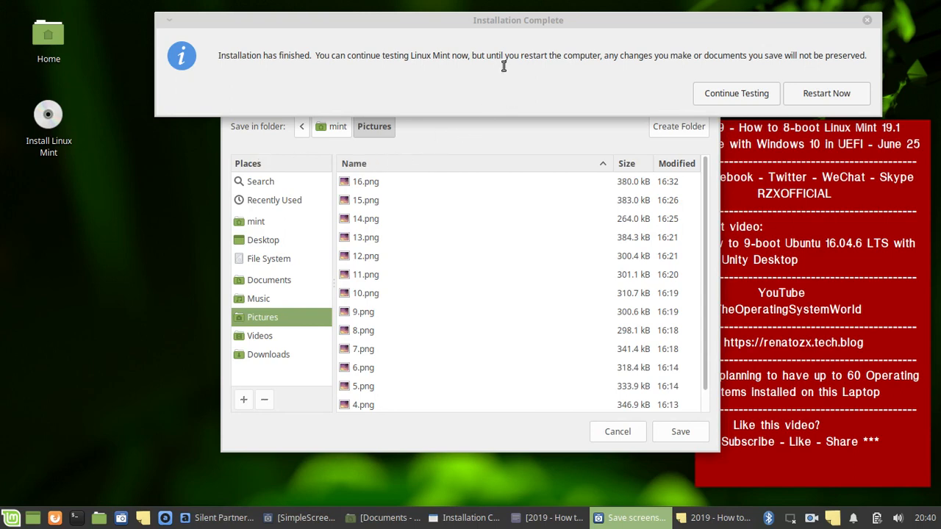
- Move the Installation Complete dialog off the file name field and save the captured screenshot as 17.png in Pictures
{"action": "left_click_drag", "start_coordinate": [488, 24], "coordinate": [481, 247]}
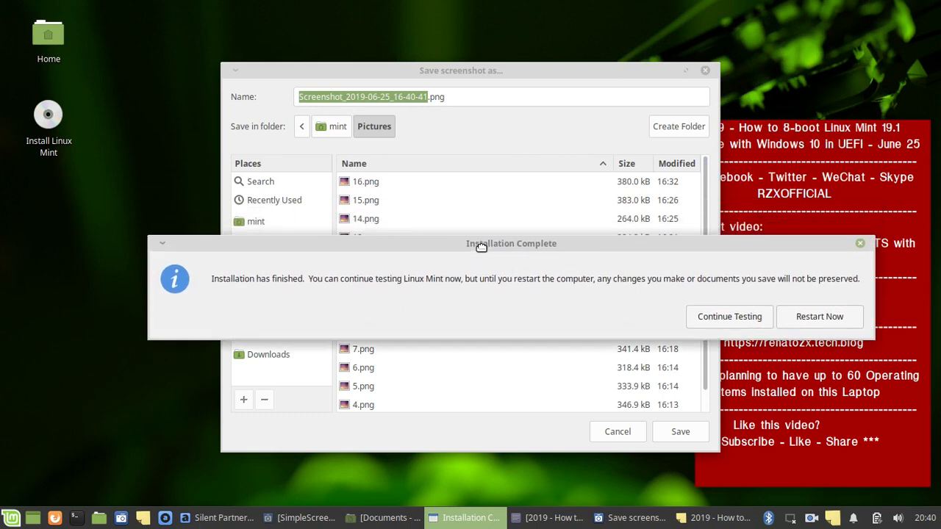
{"action": "left_click", "coordinate": [476, 72]}
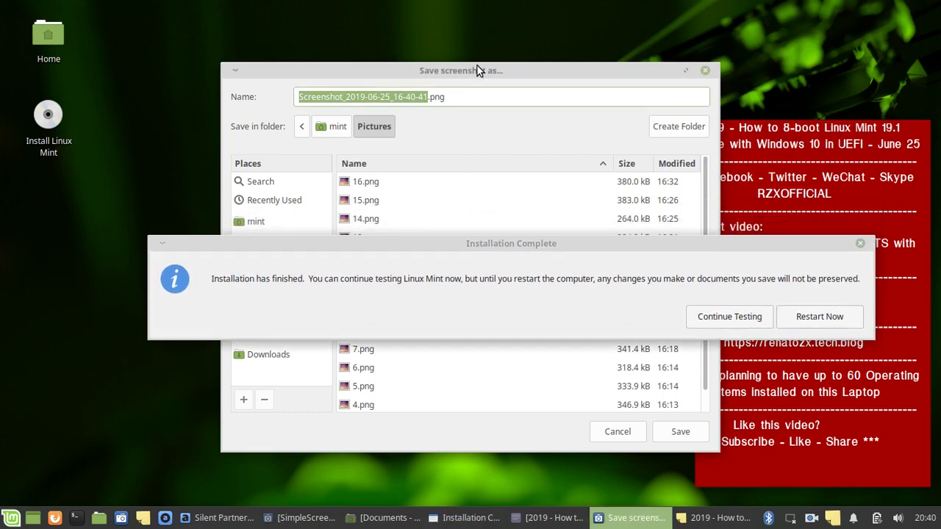
{"action": "left_click", "coordinate": [427, 97]}
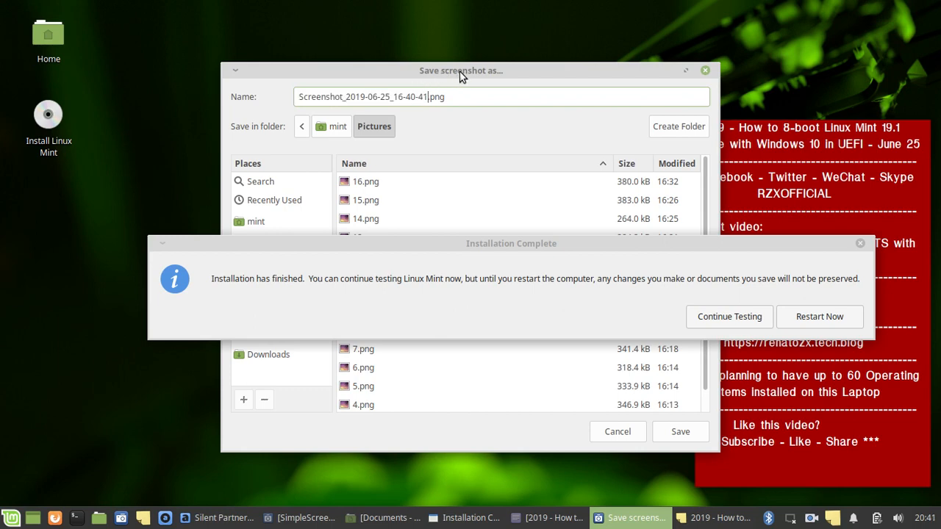
{"action": "key", "text": "BackSpace"}
{"action": "key", "text": "BackSpace"}
{"action": "key", "text": "BackSpace"}
{"action": "key", "text": "BackSpace"}
{"action": "key", "text": "BackSpace"}
{"action": "key", "text": "BackSpace"}
{"action": "key", "text": "BackSpace"}
{"action": "key", "text": "BackSpace"}
{"action": "key", "text": "BackSpace"}
{"action": "key", "text": "BackSpace"}
{"action": "key", "text": "BackSpace"}
{"action": "key", "text": "BackSpace"}
{"action": "key", "text": "BackSpace"}
{"action": "key", "text": "BackSpace"}
{"action": "key", "text": "BackSpace"}
{"action": "key", "text": "BackSpace"}
{"action": "key", "text": "BackSpace"}
{"action": "key", "text": "BackSpace"}
{"action": "key", "text": "BackSpace"}
{"action": "key", "text": "BackSpace"}
{"action": "key", "text": "BackSpace"}
{"action": "key", "text": "BackSpace"}
{"action": "key", "text": "BackSpace"}
{"action": "key", "text": "BackSpace"}
{"action": "key", "text": "BackSpace"}
{"action": "key", "text": "BackSpace"}
{"action": "key", "text": "BackSpace"}
{"action": "key", "text": "BackSpace"}
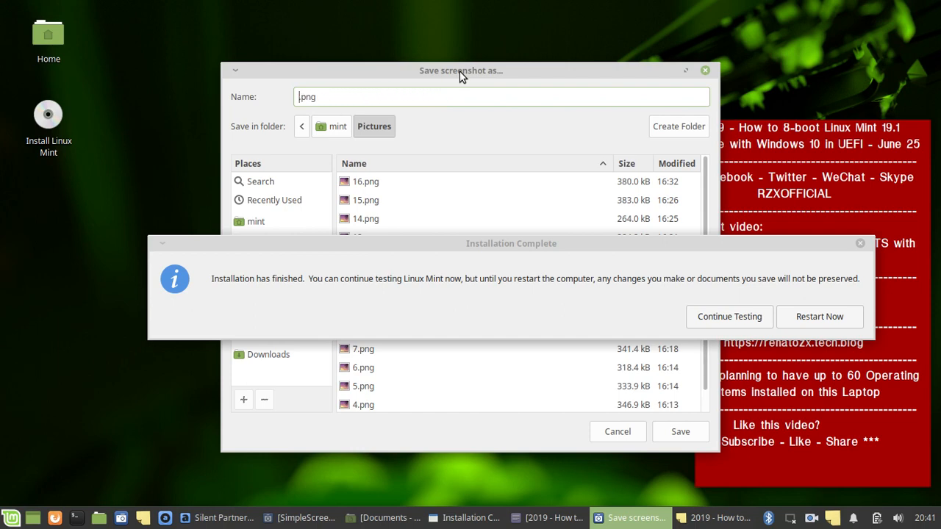
{"action": "type", "text": "17"}
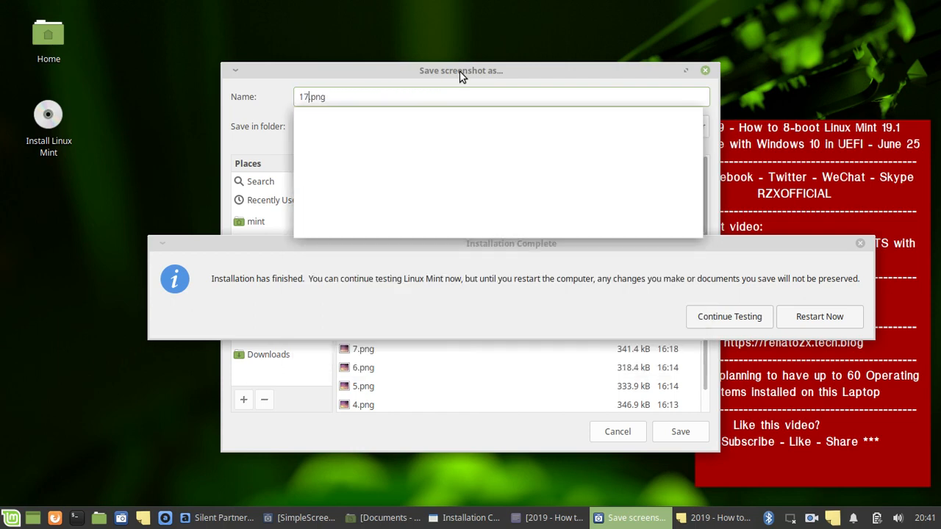
{"action": "key", "text": "Return"}
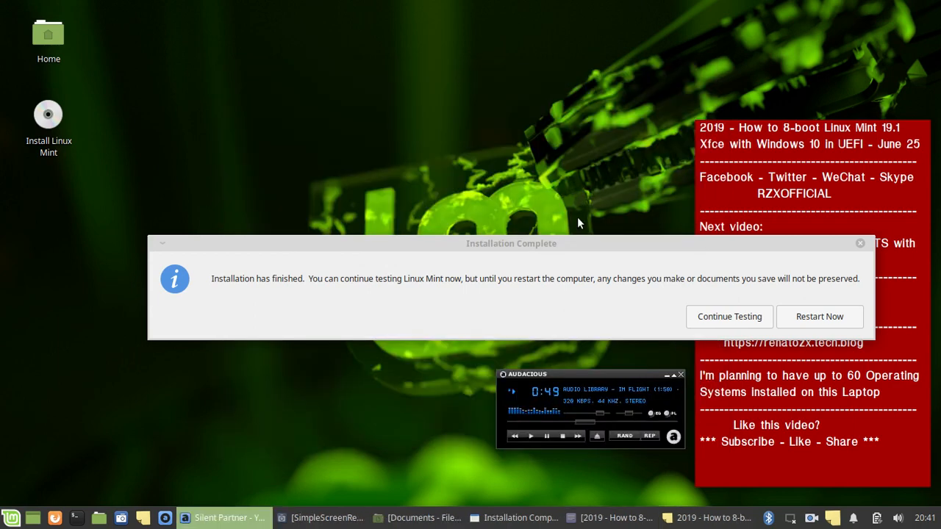
- Lower the Audacious music volume and dismiss the Installation Complete dialog by choosing to continue testing Linux Mint
{"action": "left_click_drag", "start_coordinate": [563, 241], "coordinate": [551, 15]}
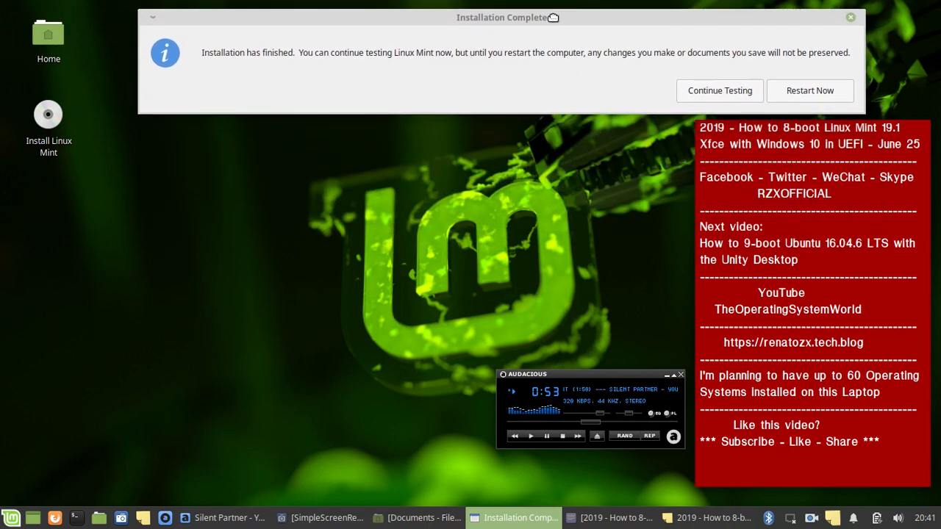
{"action": "scroll", "coordinate": [594, 391], "scroll_direction": "down", "scroll_amount": 5}
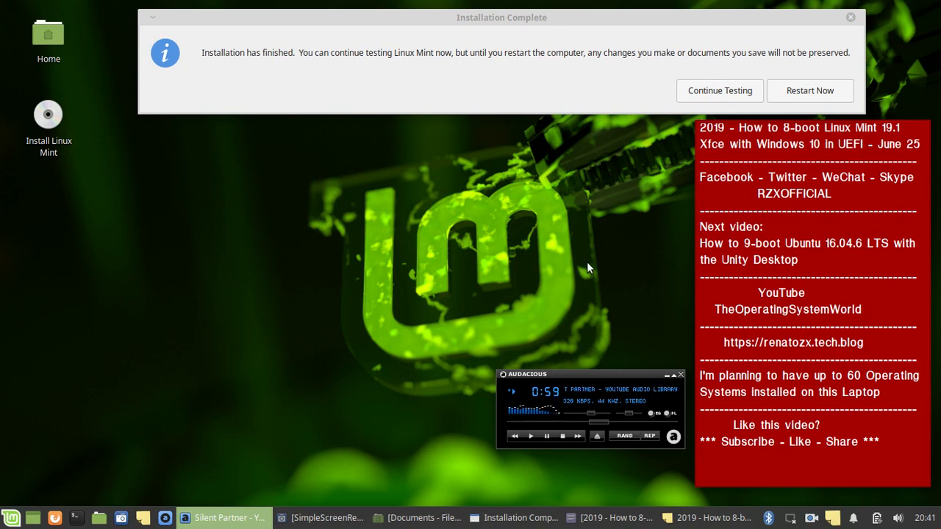
{"action": "left_click", "coordinate": [715, 90]}
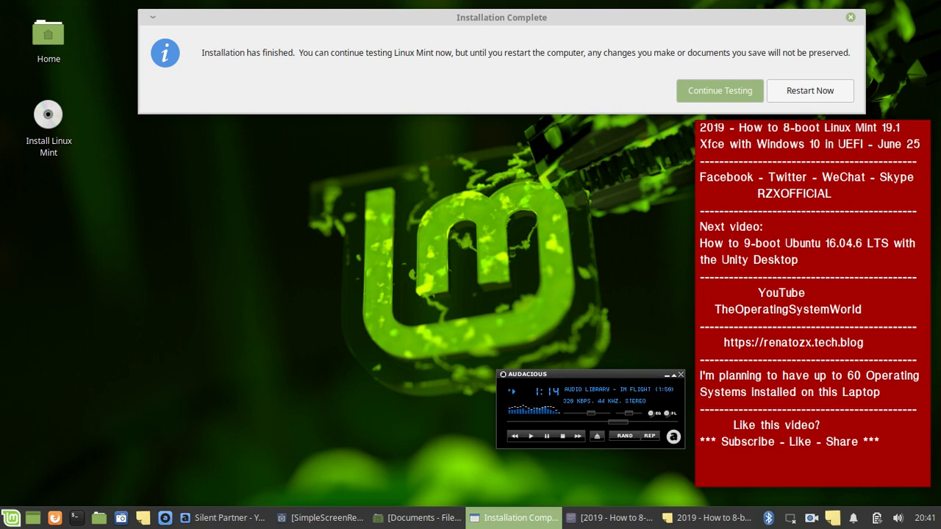
{"action": "key", "text": "Return"}
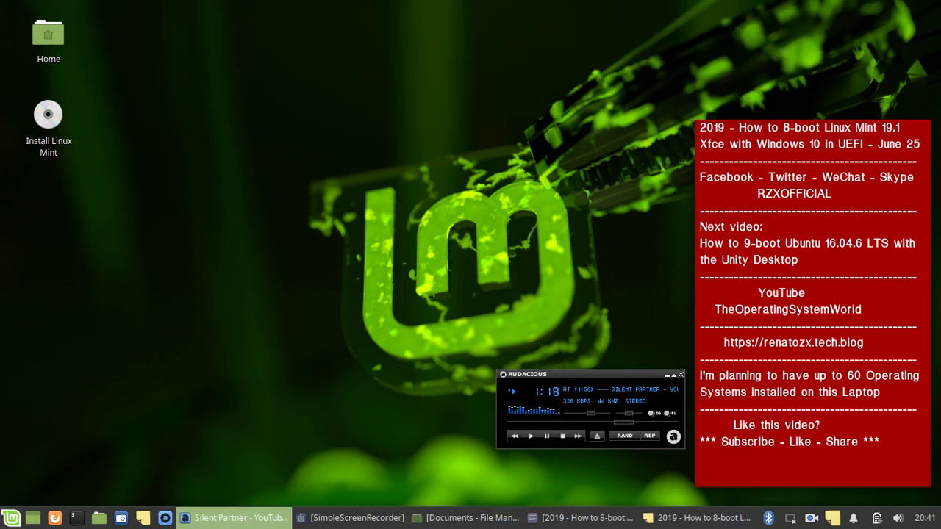
- Move the Audacious player above the red note and save an entire-screen screenshot of the desktop as 18.png in Pictures
{"action": "left_click_drag", "start_coordinate": [588, 374], "coordinate": [809, 24]}
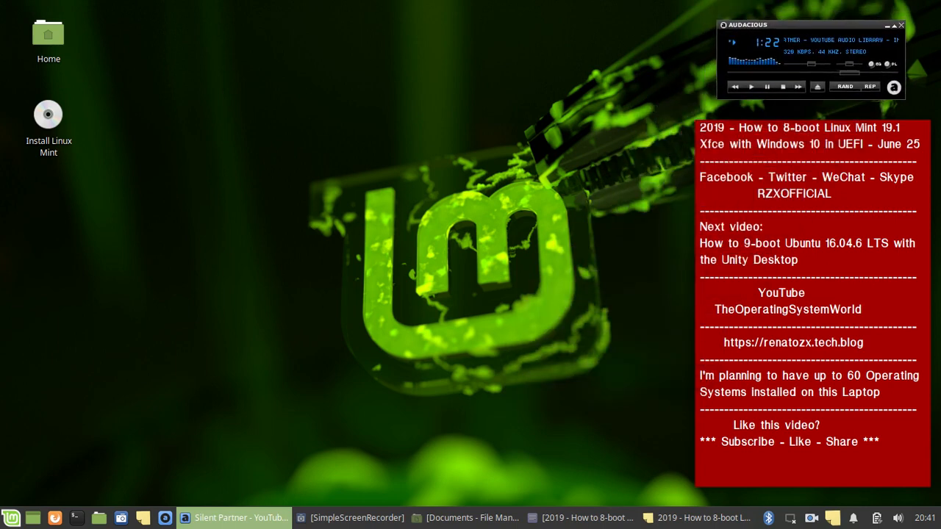
{"action": "key", "text": "Print"}
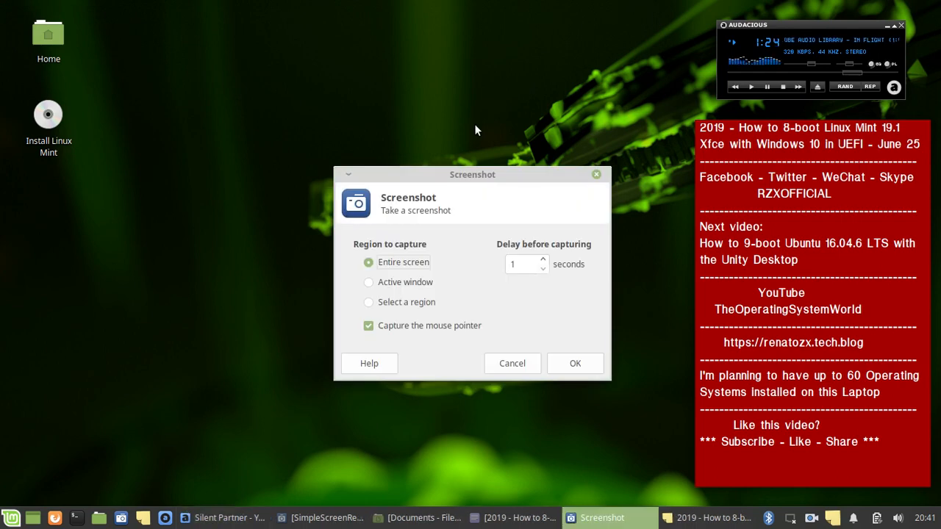
{"action": "key", "text": "Return"}
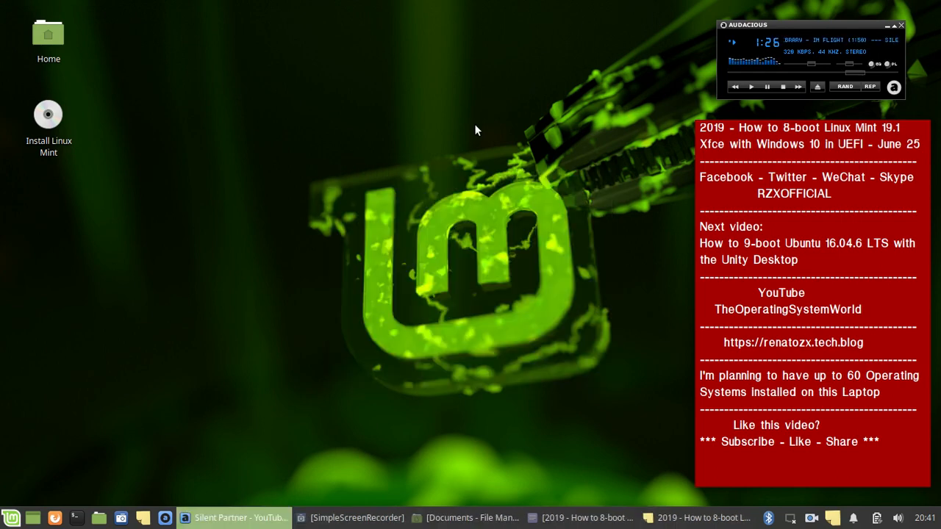
{"action": "key", "text": "Print"}
{"action": "key", "text": "Return"}
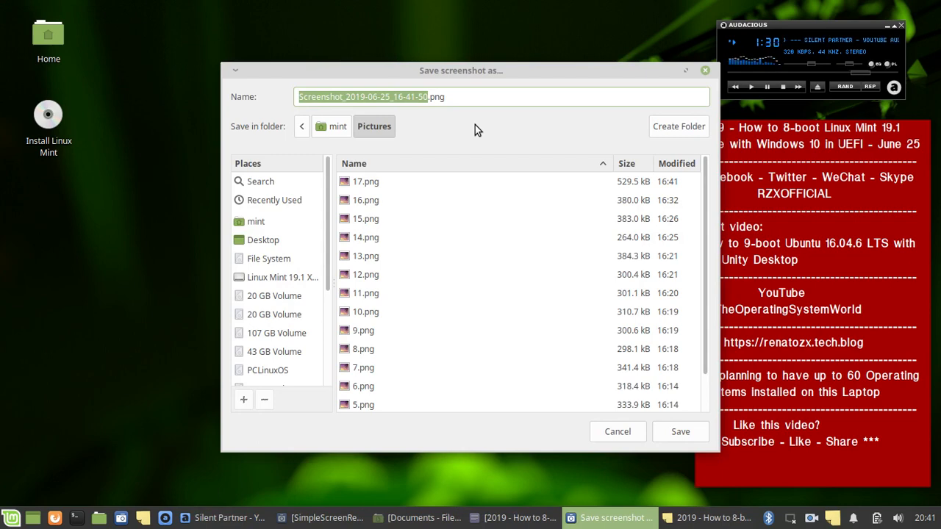
{"action": "type", "text": "1"}
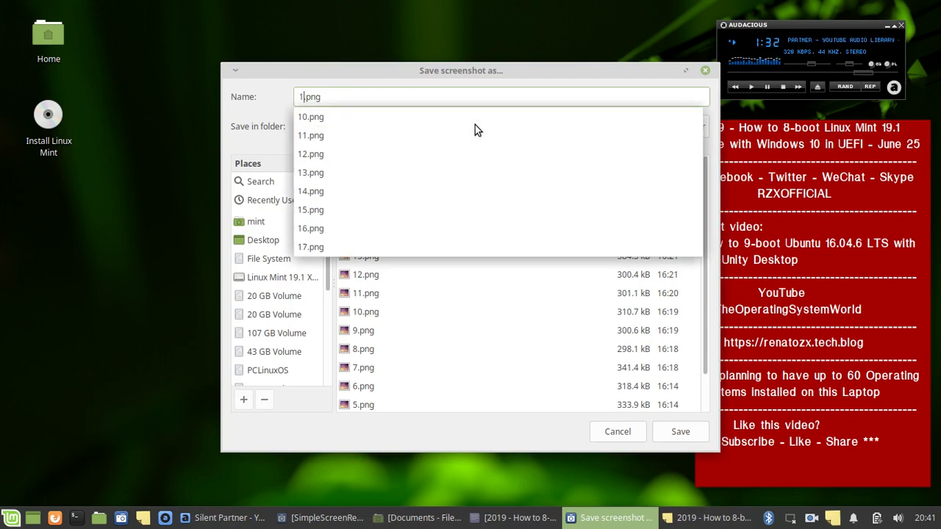
{"action": "type", "text": "8"}
{"action": "key", "text": "Return"}
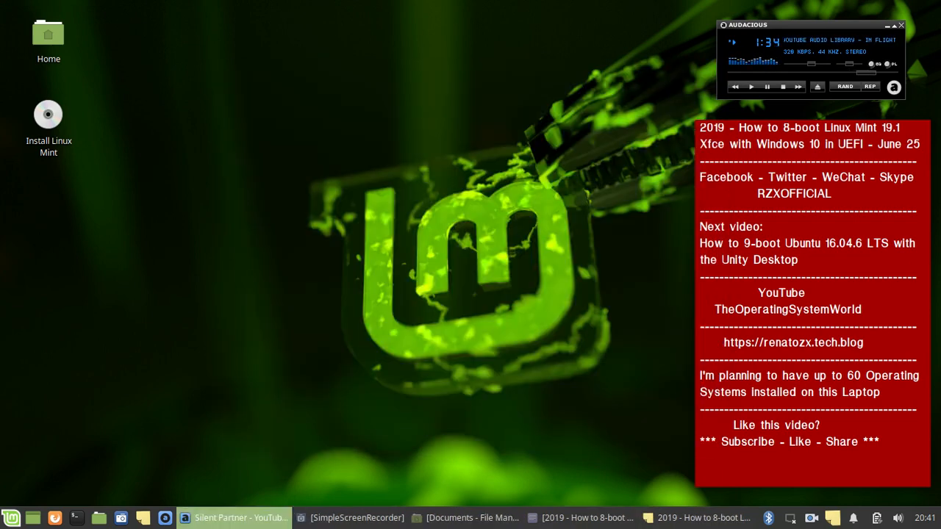